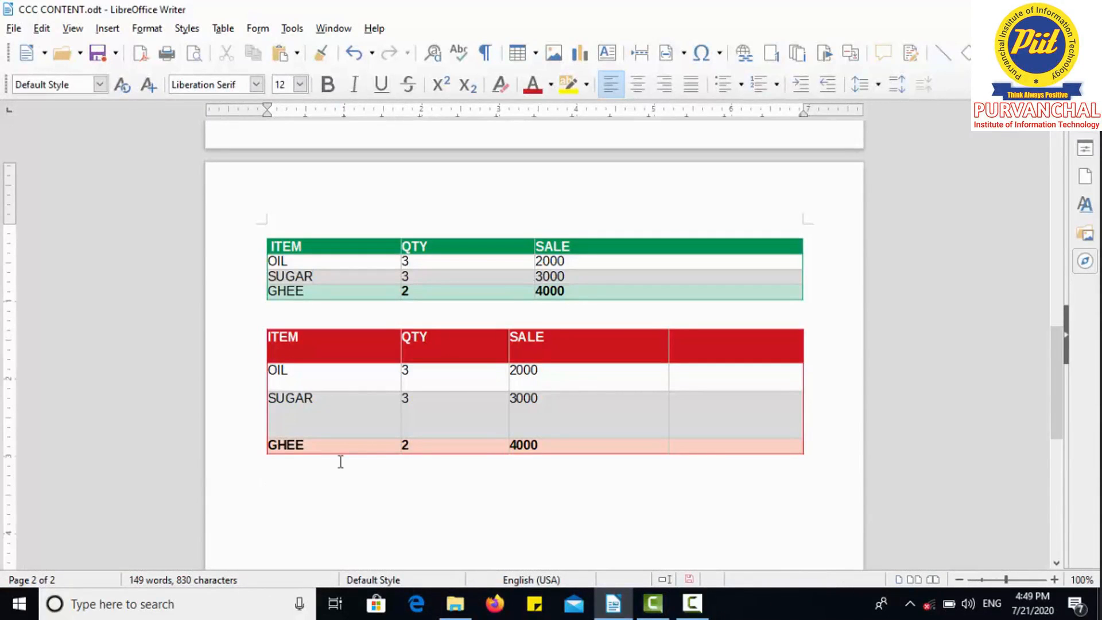
Step: Insert one empty row above and one below the SUGAR row in the red table
{"action": "left_click", "coordinate": [498, 363]}
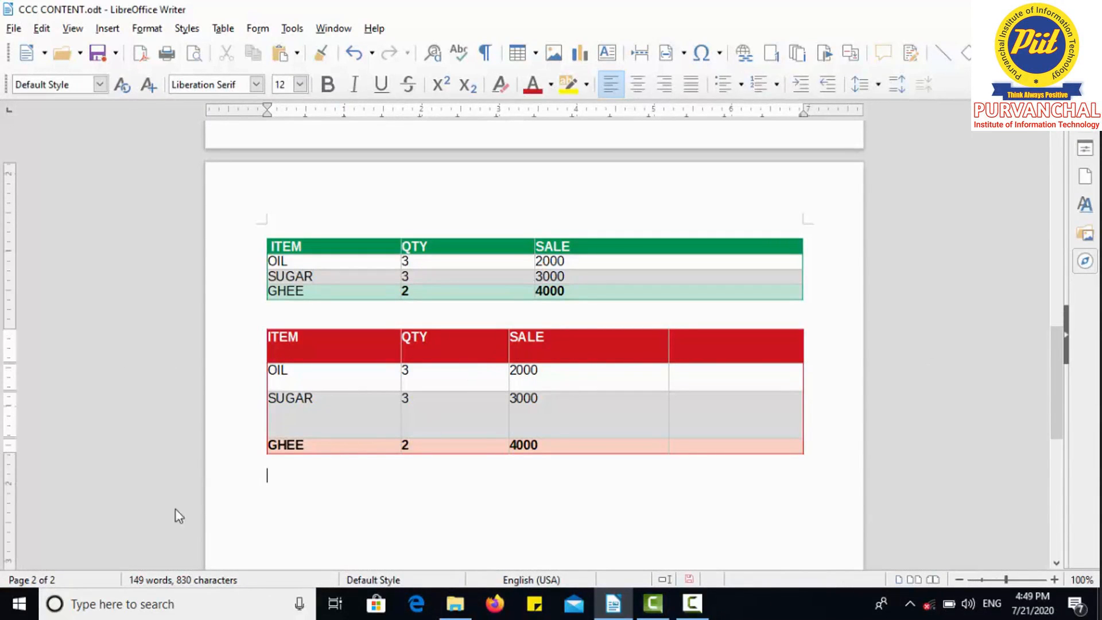
{"action": "left_click", "coordinate": [453, 398]}
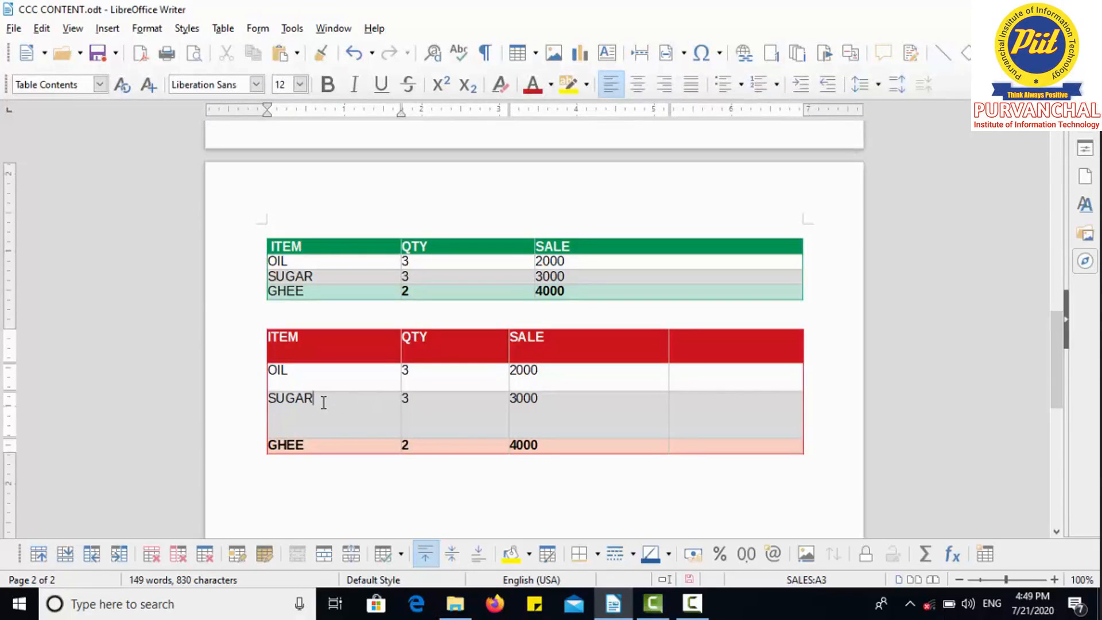
{"action": "left_click", "coordinate": [39, 554]}
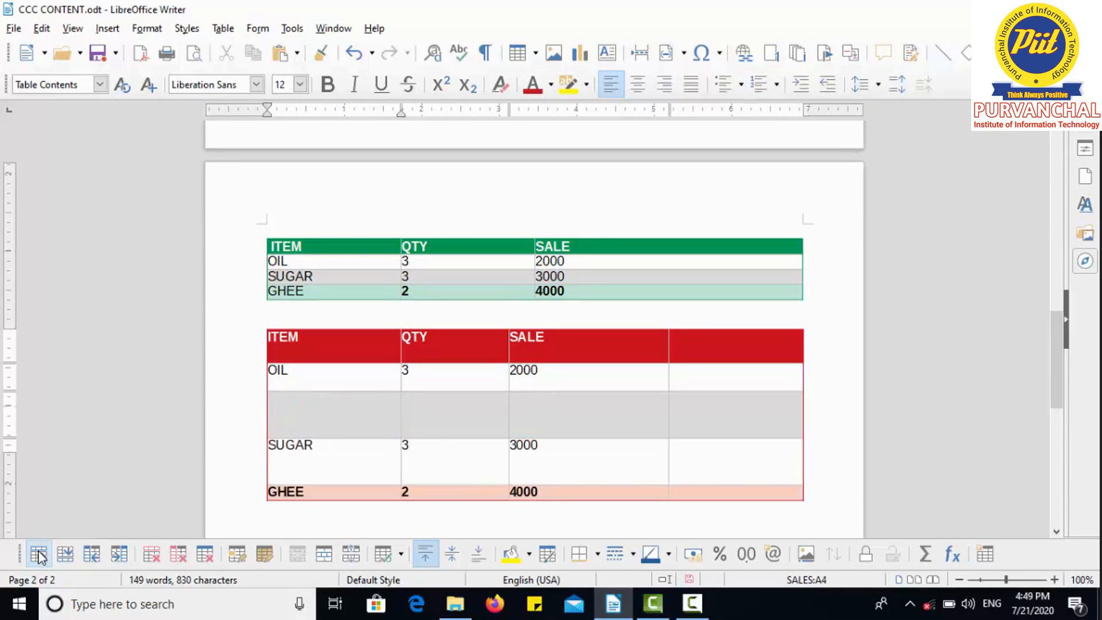
{"action": "left_click", "coordinate": [67, 555]}
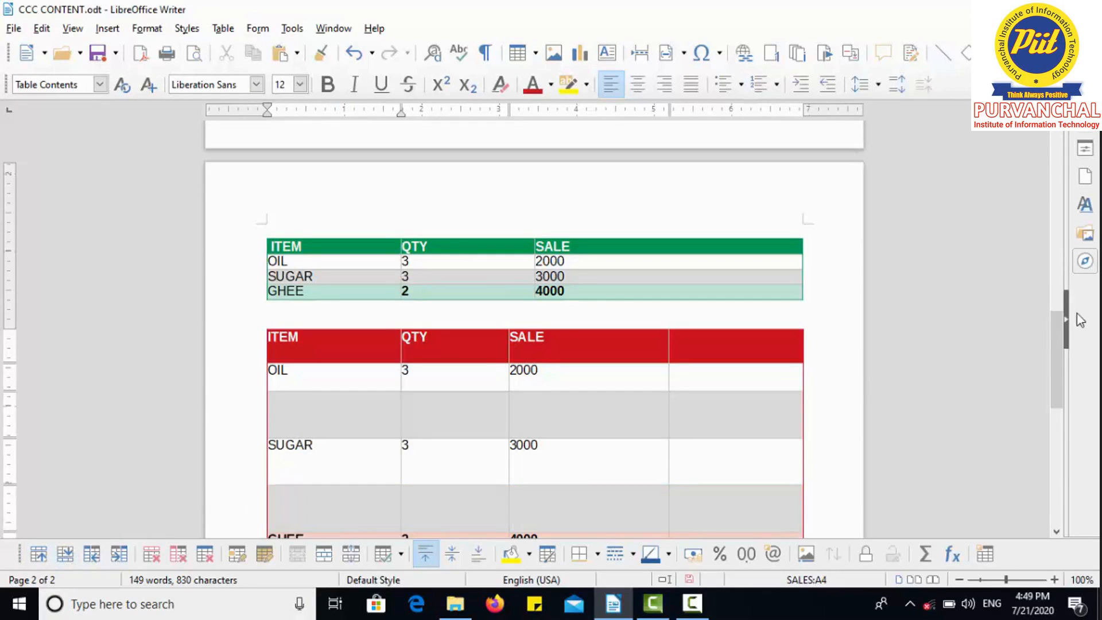
Step: Insert one empty column before and one after the QTY column in the red table
{"action": "left_click_drag", "start_coordinate": [1059, 336], "coordinate": [1061, 368]}
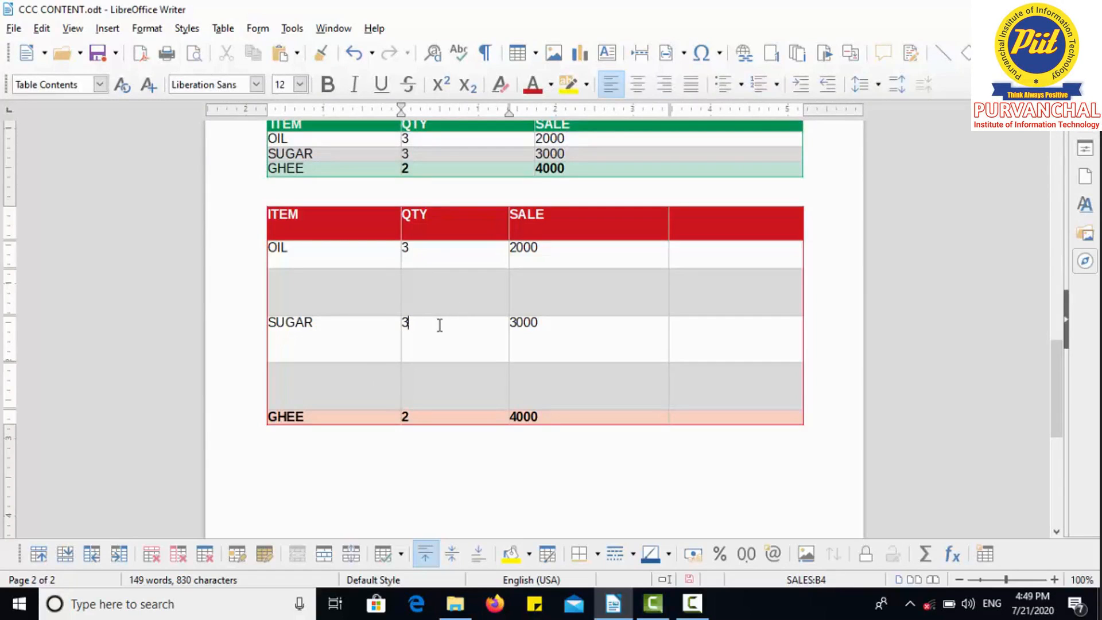
{"action": "left_click", "coordinate": [92, 554]}
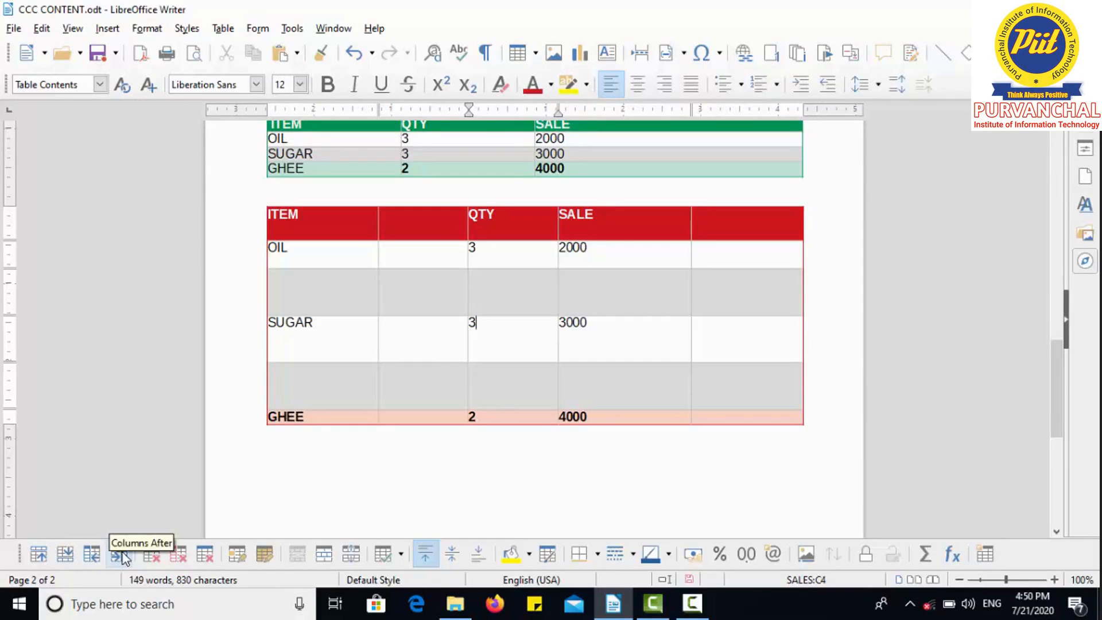
{"action": "left_click", "coordinate": [119, 555]}
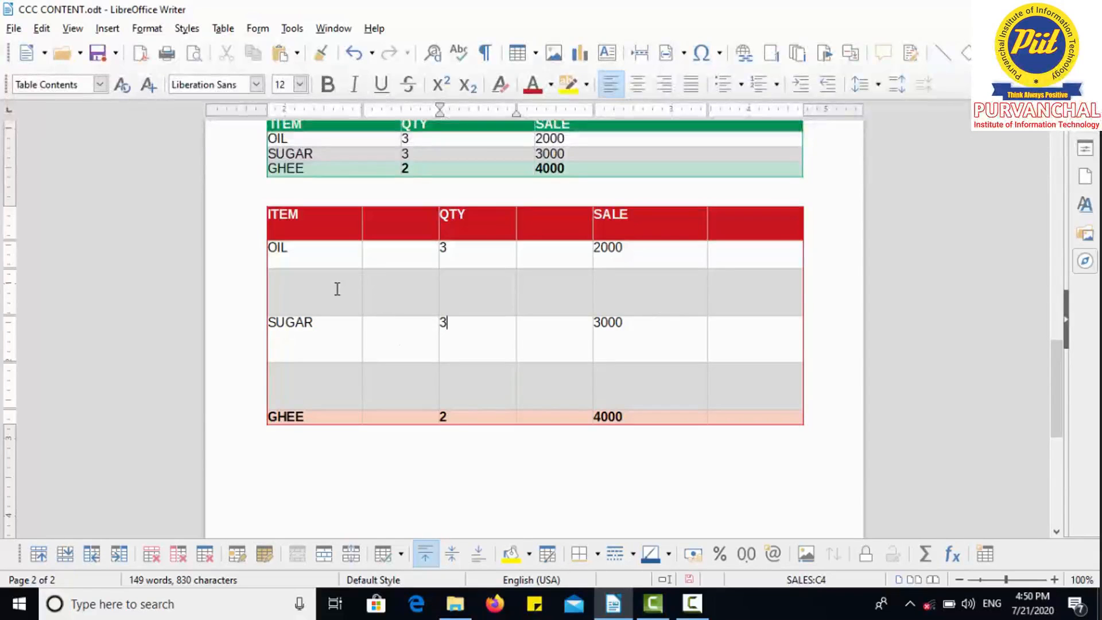
Step: Delete the empty row between OIL and SUGAR in the red table
{"action": "left_click_drag", "start_coordinate": [464, 281], "coordinate": [733, 281]}
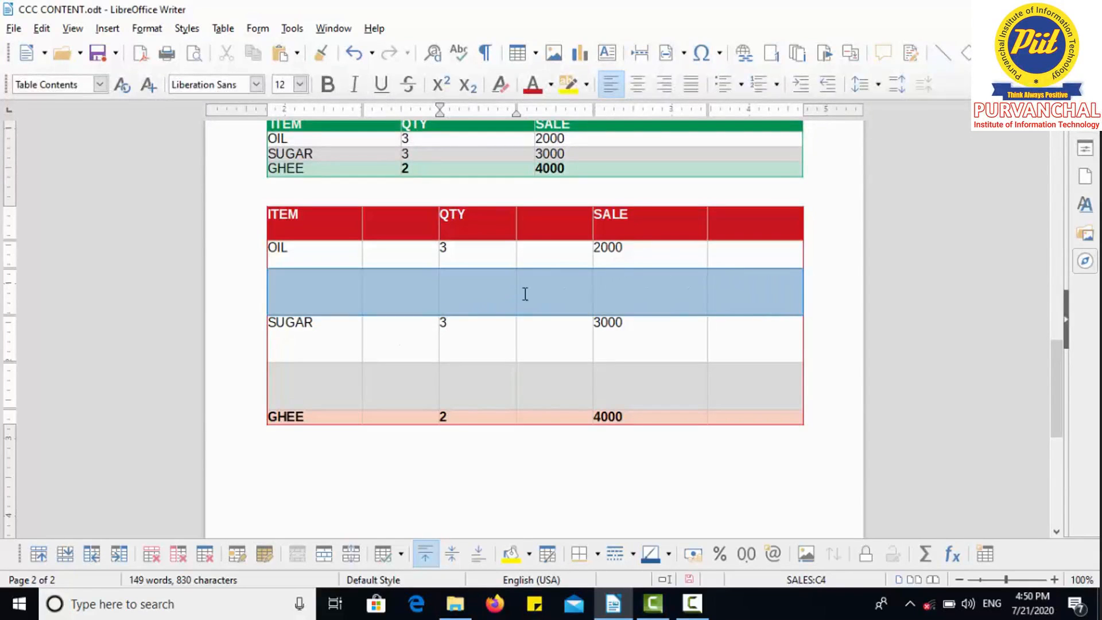
{"action": "left_click", "coordinate": [386, 292]}
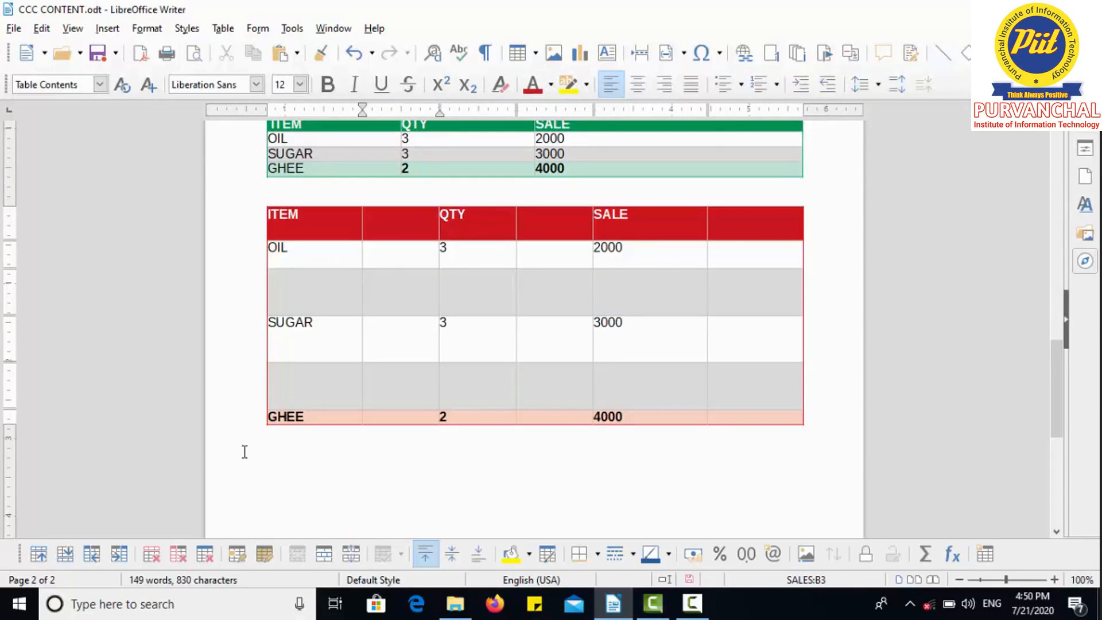
{"action": "left_click", "coordinate": [153, 555]}
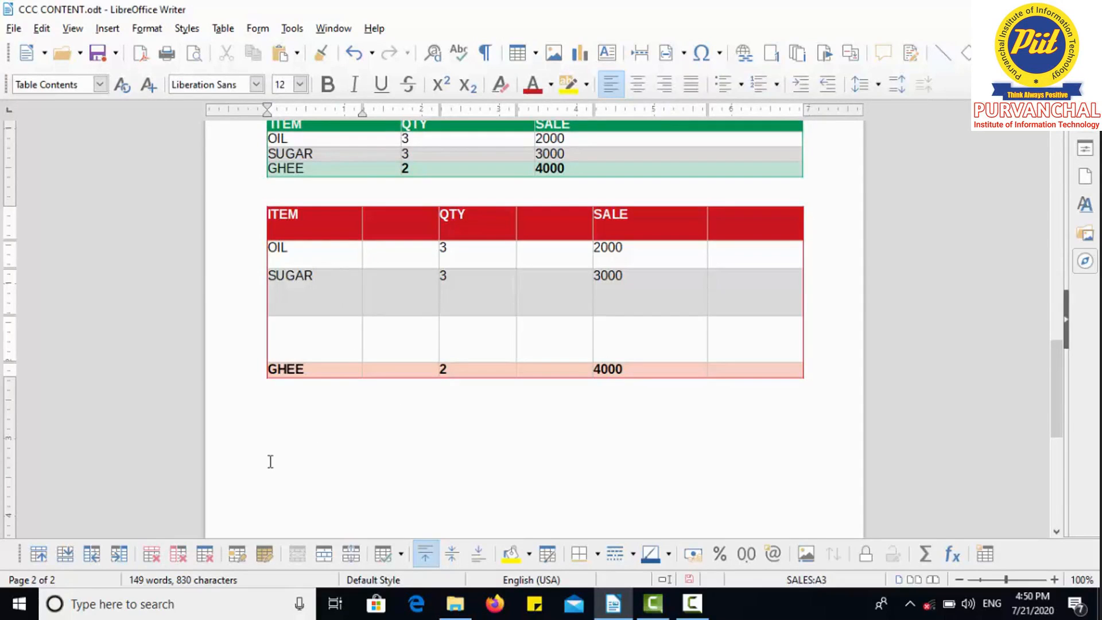
Step: Delete the red table's SUGAR row and undo that deletion
{"action": "left_click", "coordinate": [153, 554]}
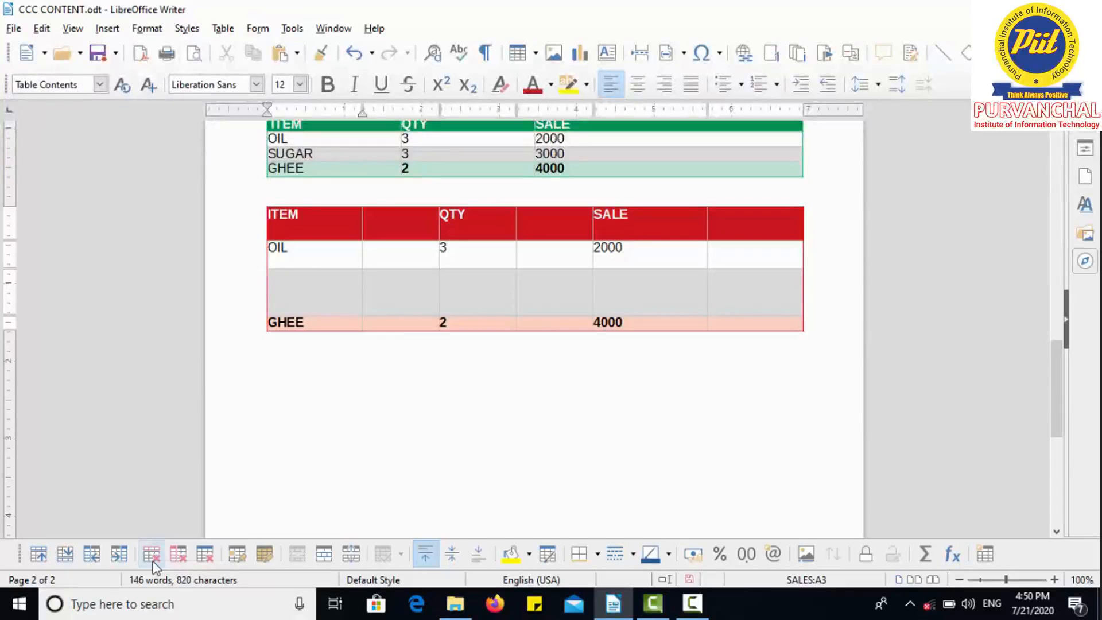
{"action": "key", "text": "ctrl+z"}
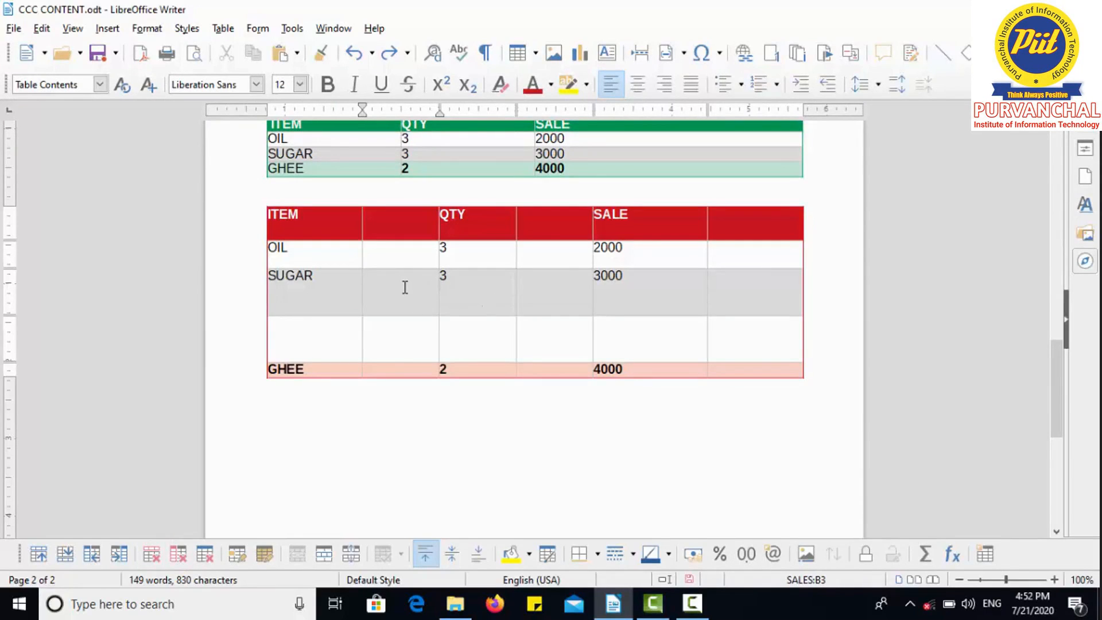
Step: Delete the two empty columns on either side of the QTY column in the red table
{"action": "left_click_drag", "start_coordinate": [346, 288], "coordinate": [736, 293]}
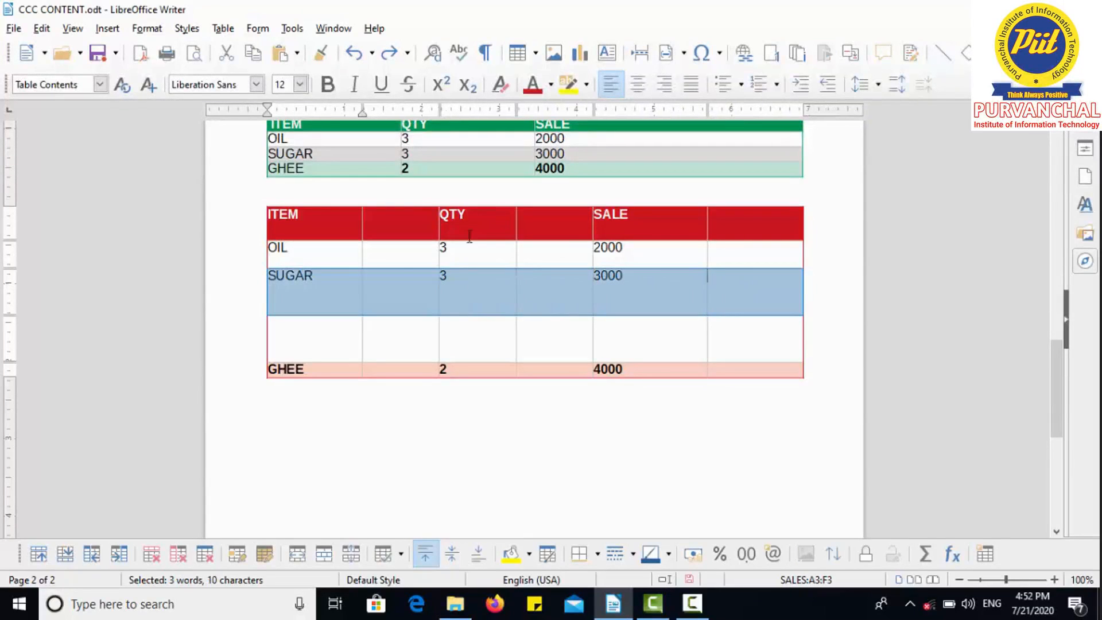
{"action": "left_click", "coordinate": [398, 245]}
{"action": "left_click_drag", "start_coordinate": [367, 230], "coordinate": [411, 368]}
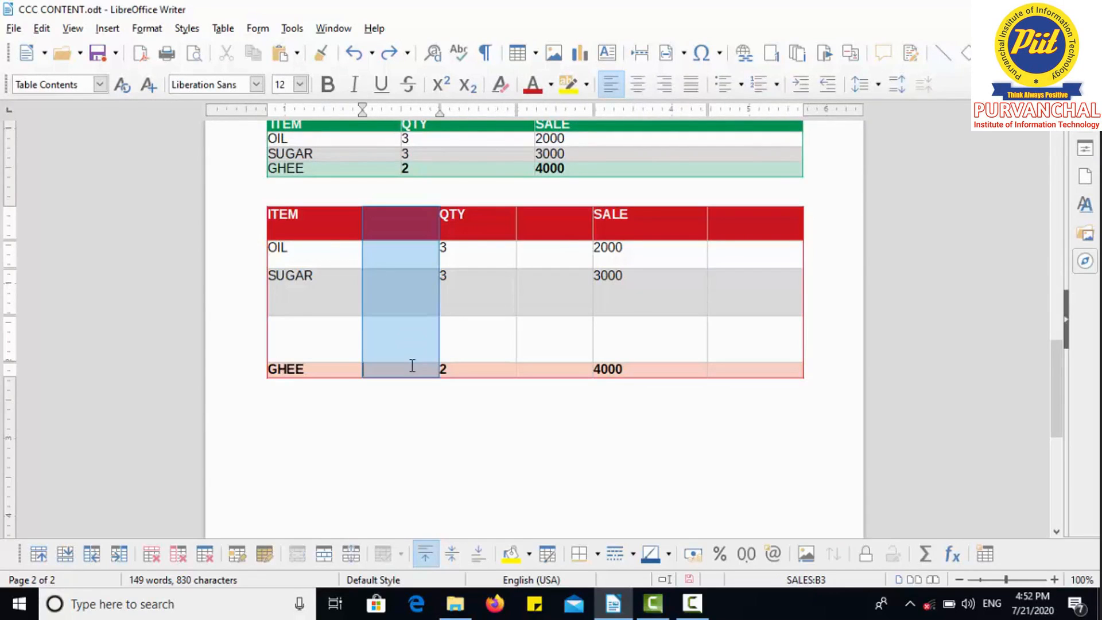
{"action": "left_click", "coordinate": [403, 306]}
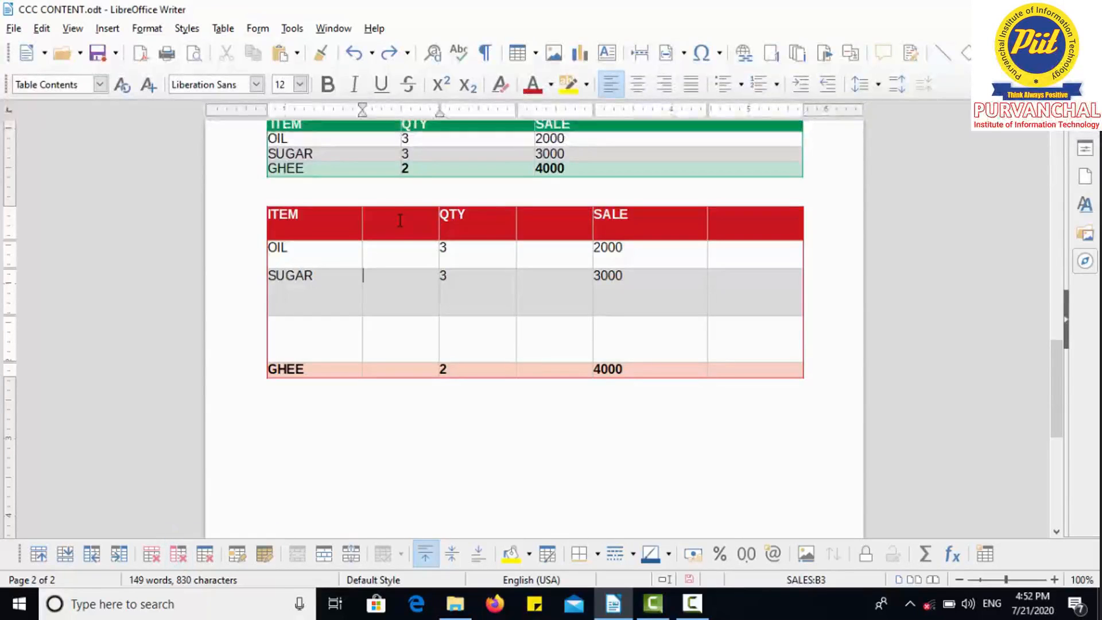
{"action": "left_click", "coordinate": [402, 287]}
{"action": "left_click", "coordinate": [396, 328]}
{"action": "left_click_drag", "start_coordinate": [390, 223], "coordinate": [394, 283]}
{"action": "left_click", "coordinate": [394, 280]}
{"action": "left_click", "coordinate": [180, 553]}
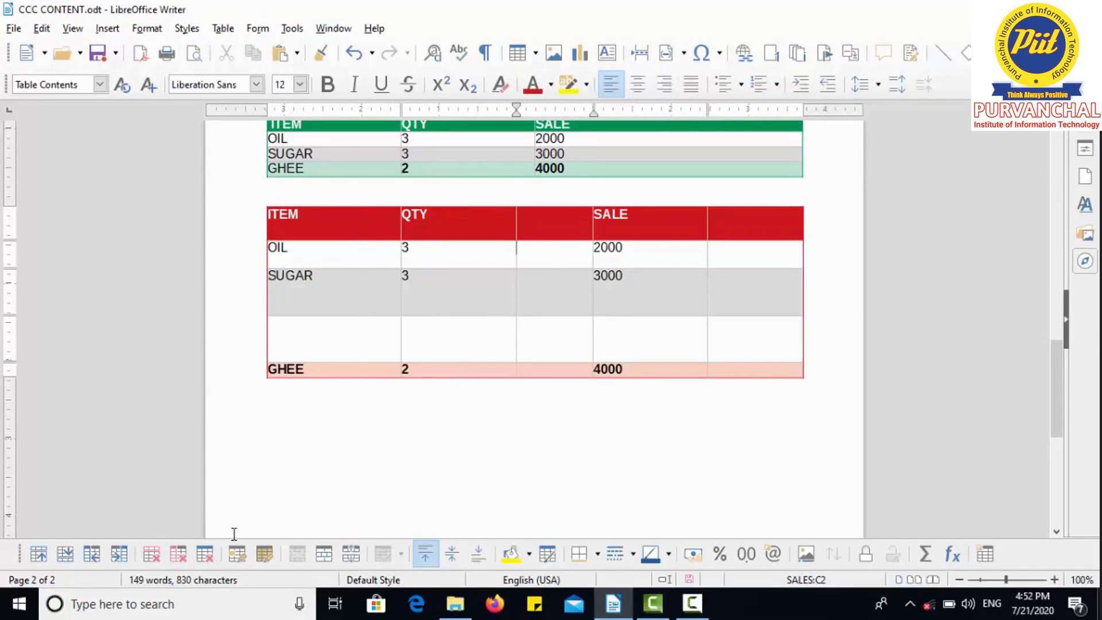
{"action": "left_click", "coordinate": [182, 554]}
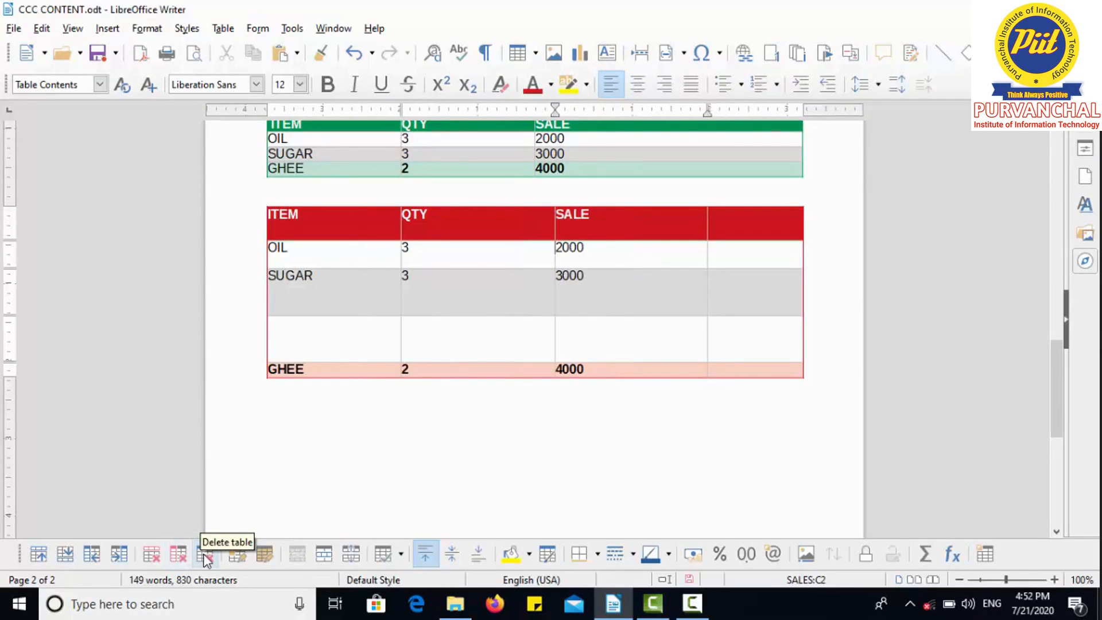
Step: Delete the entire red table, undo the deletion, and clear the table selection
{"action": "left_click", "coordinate": [464, 285]}
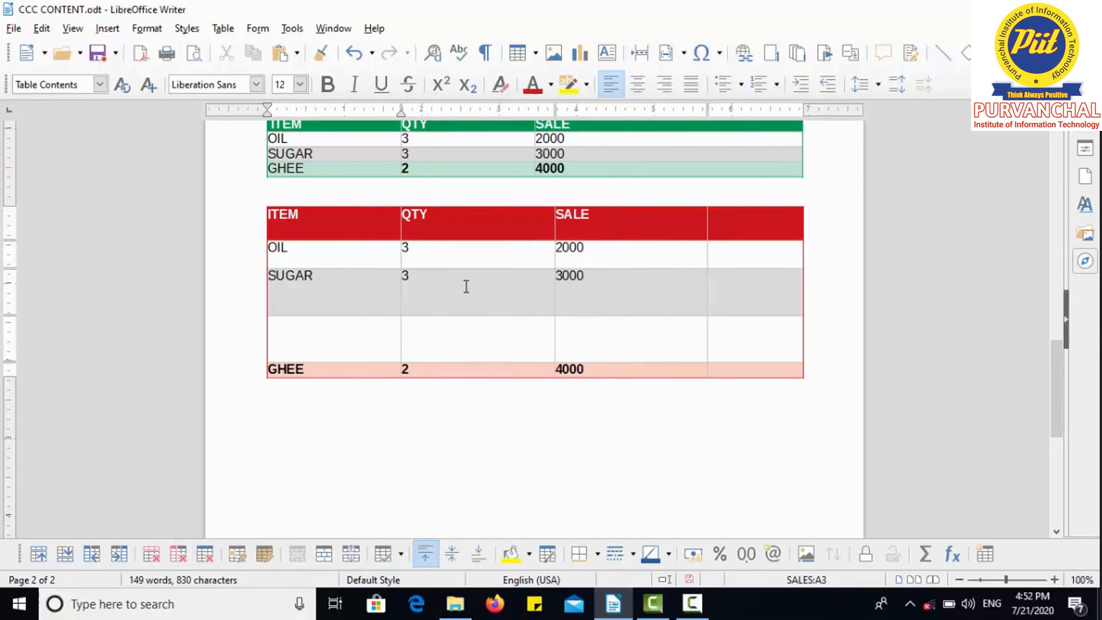
{"action": "left_click", "coordinate": [205, 554]}
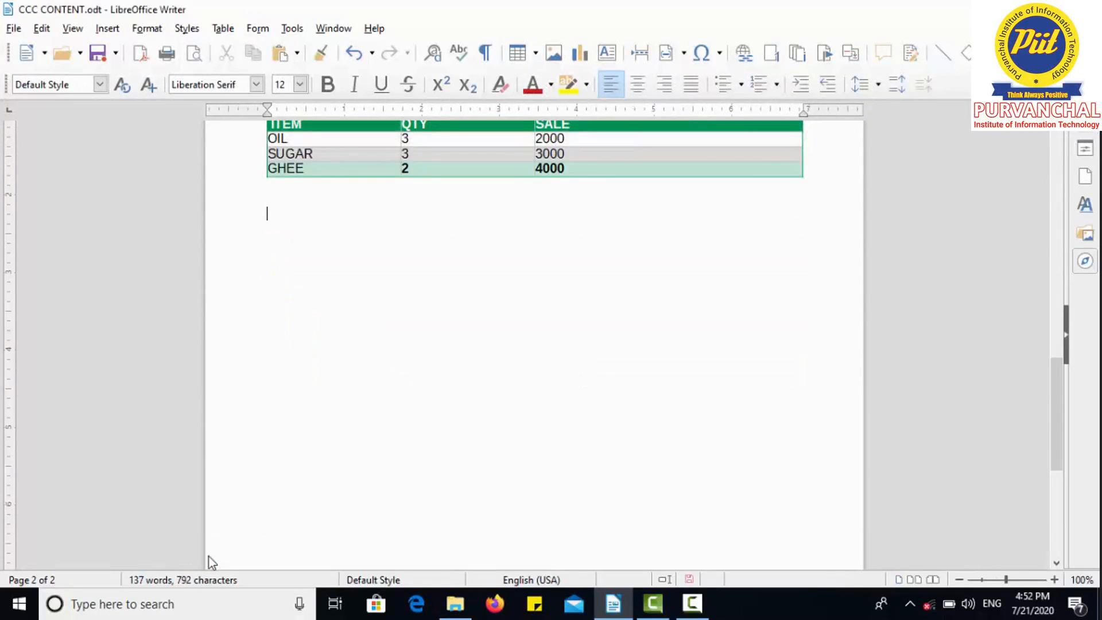
{"action": "key", "text": "ctrl+z"}
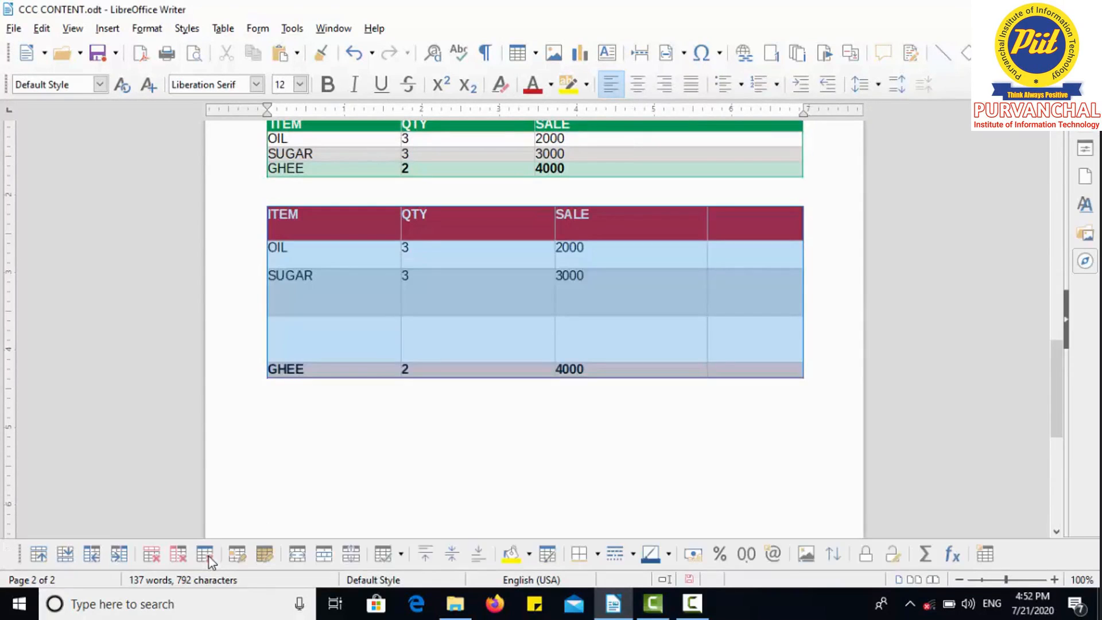
{"action": "left_click", "coordinate": [430, 506]}
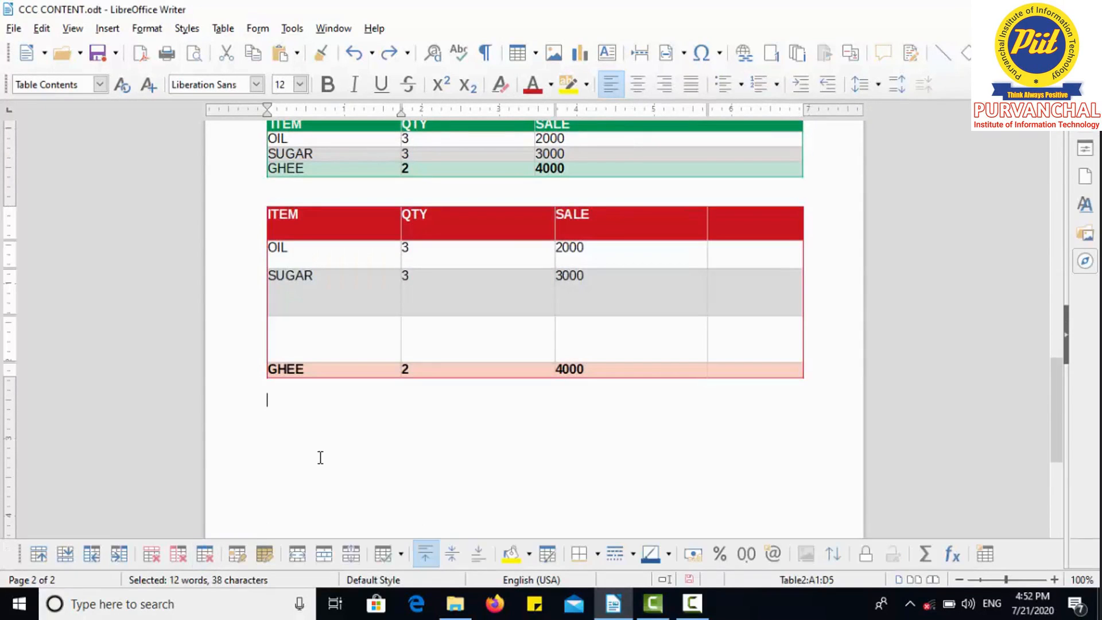
Step: Select the SUGAR row's SALE and QTY cells one at a time, and the whole red table, clearing the selection at the end
{"action": "left_click", "coordinate": [588, 286]}
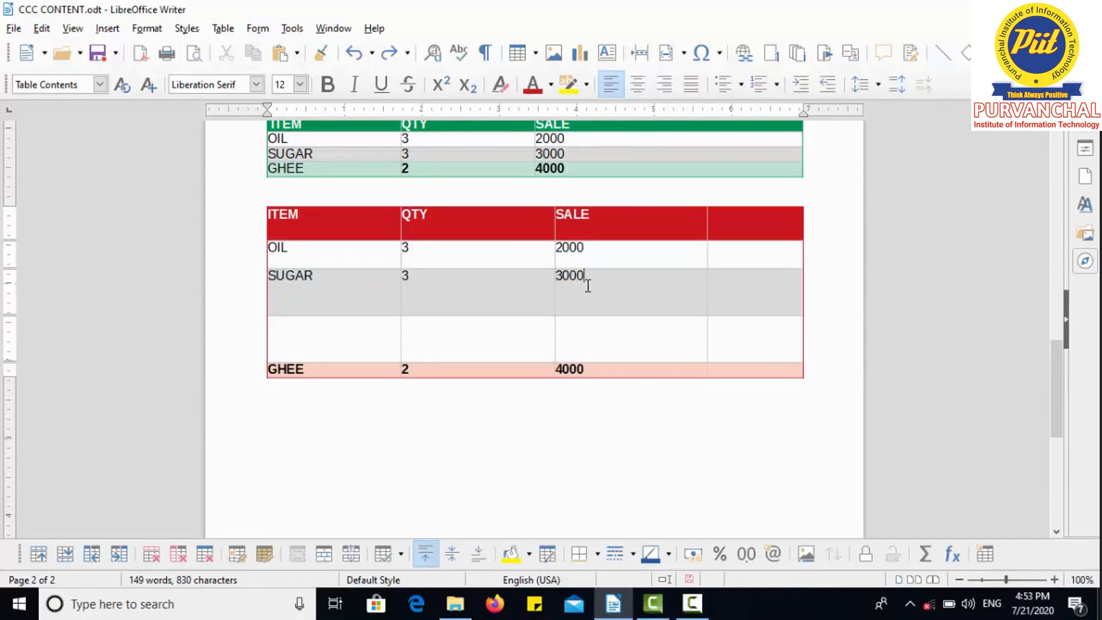
{"action": "left_click", "coordinate": [240, 556]}
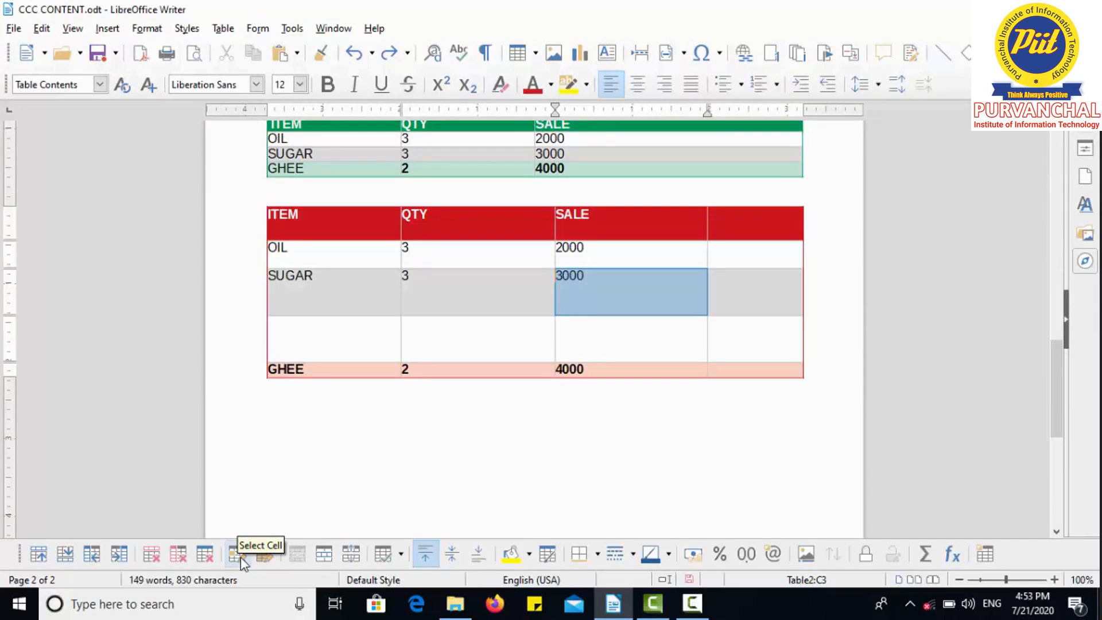
{"action": "left_click", "coordinate": [469, 276]}
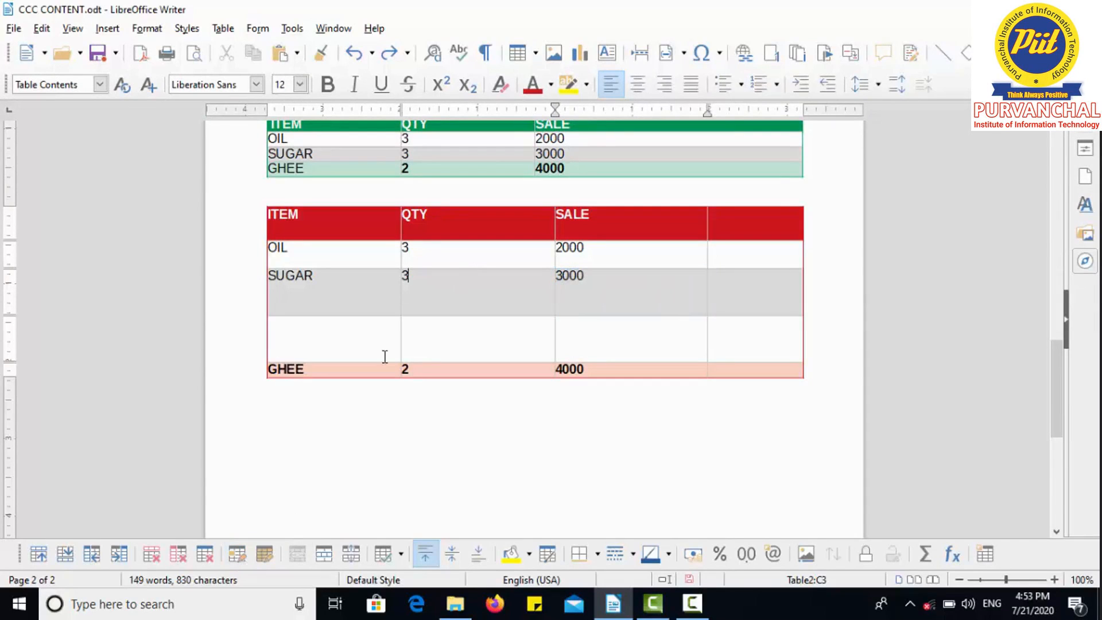
{"action": "left_click", "coordinate": [237, 556]}
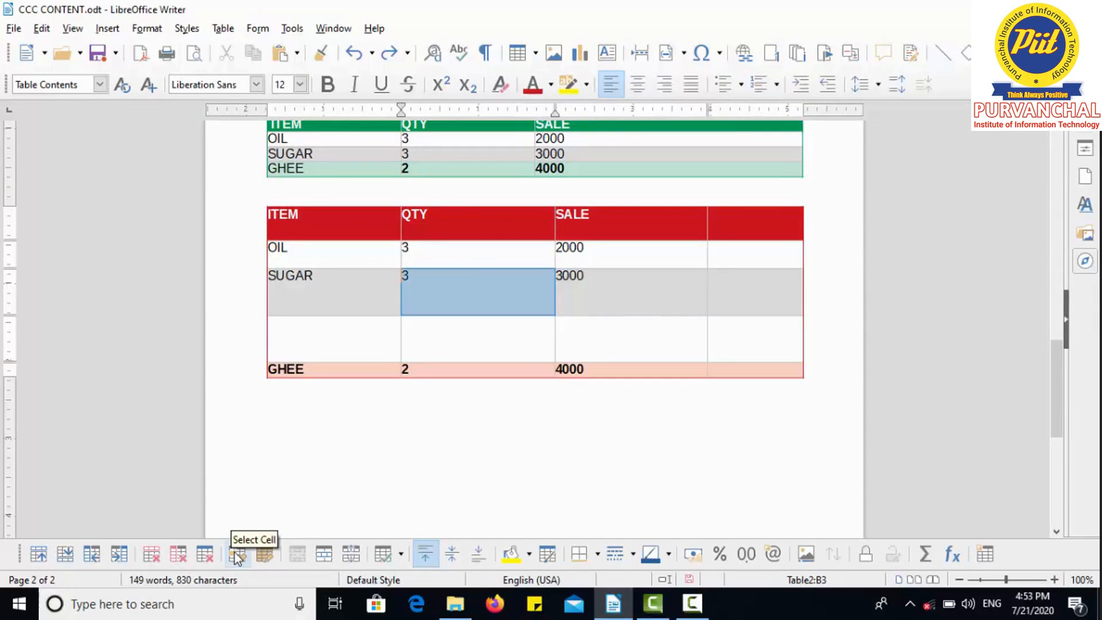
{"action": "left_click", "coordinate": [264, 553]}
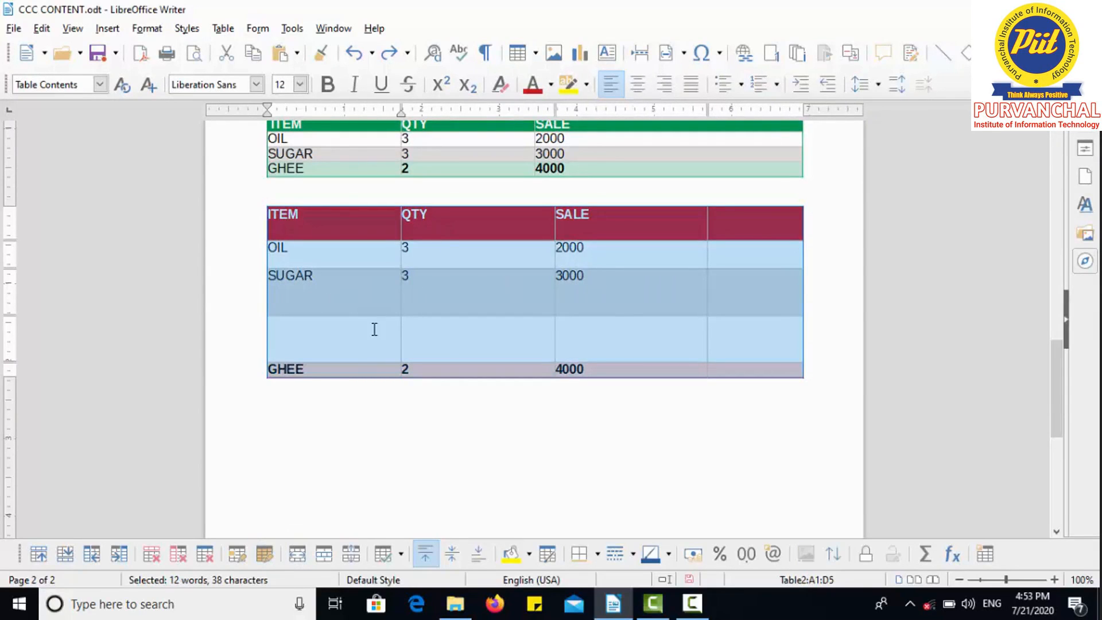
{"action": "left_click", "coordinate": [455, 295]}
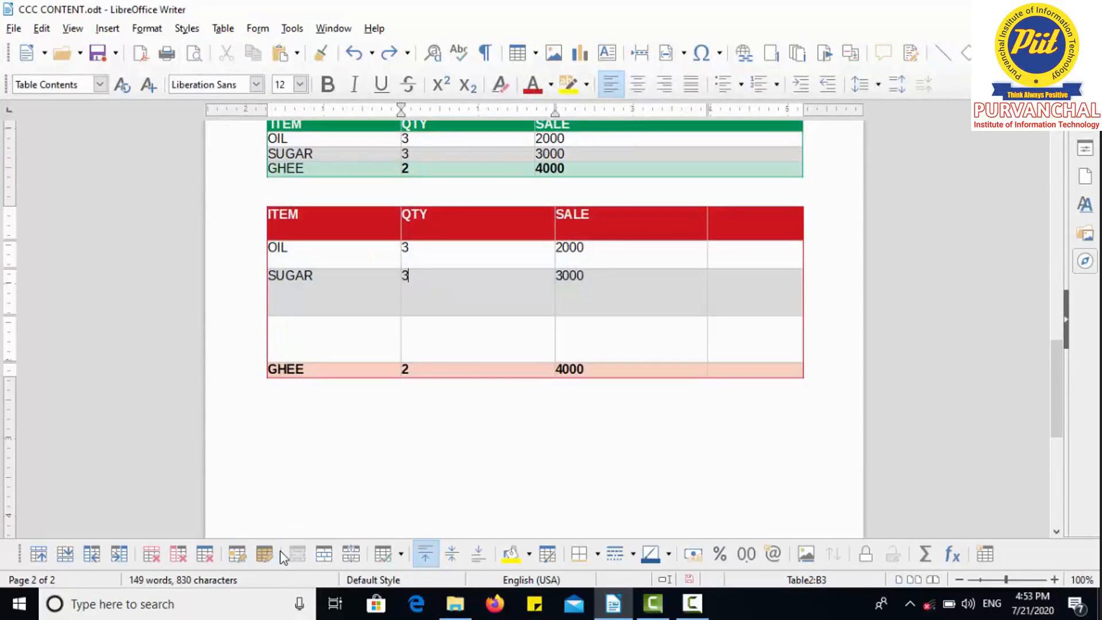
Step: Insert a row above the red table's header row and enter "ISHT WORLD SERVICES PVT LTD" in its first cell
{"action": "left_click", "coordinate": [487, 229]}
{"action": "right_click", "coordinate": [487, 229]}
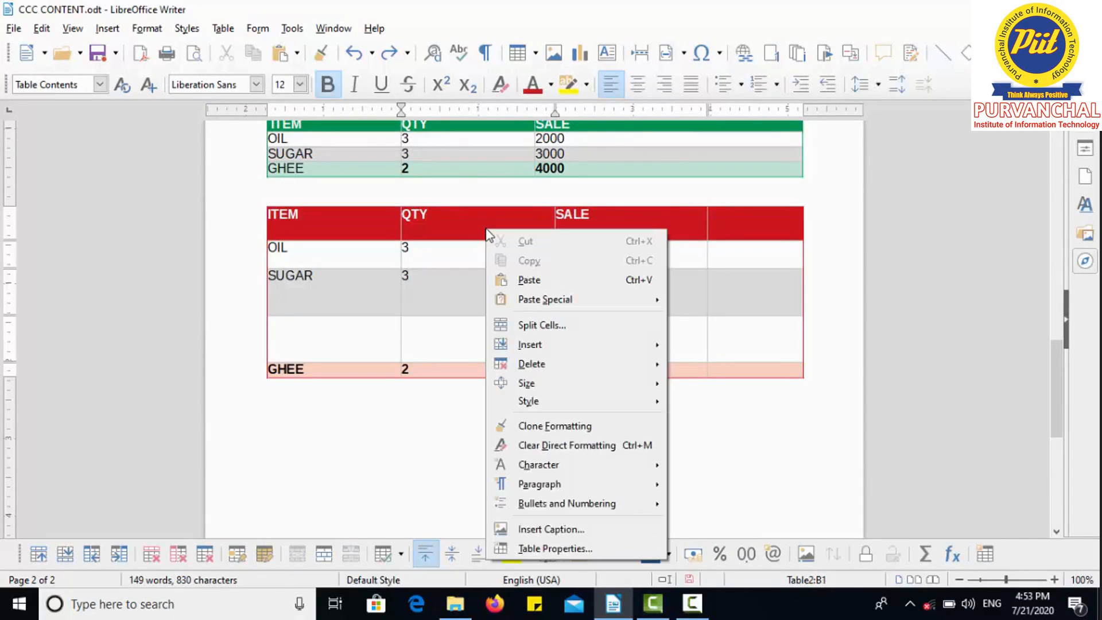
{"action": "left_click", "coordinate": [464, 221]}
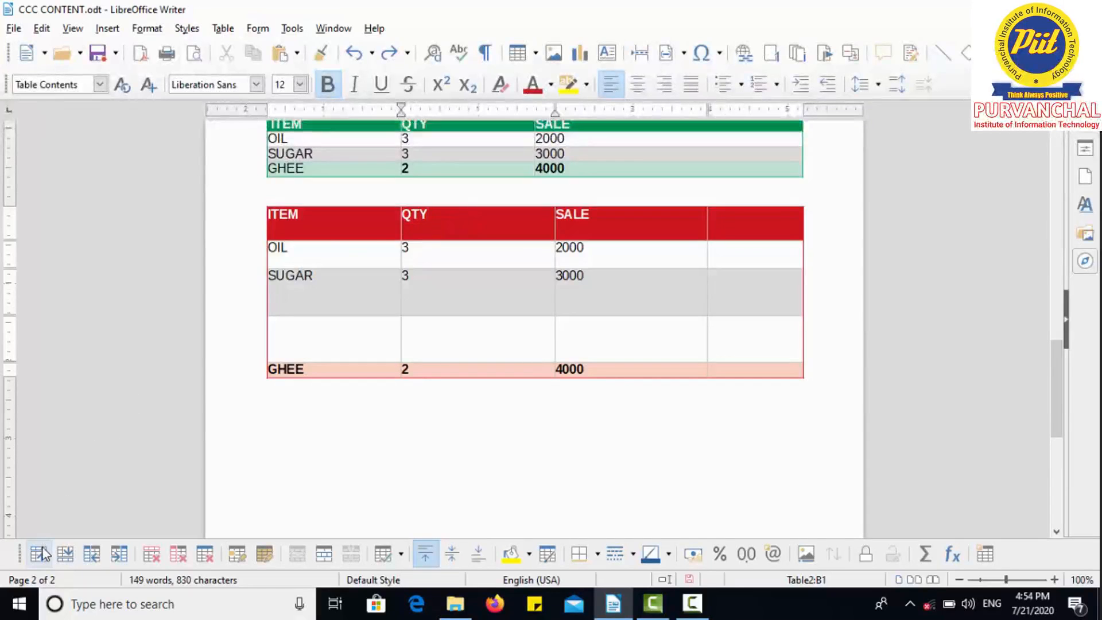
{"action": "right_click", "coordinate": [456, 226]}
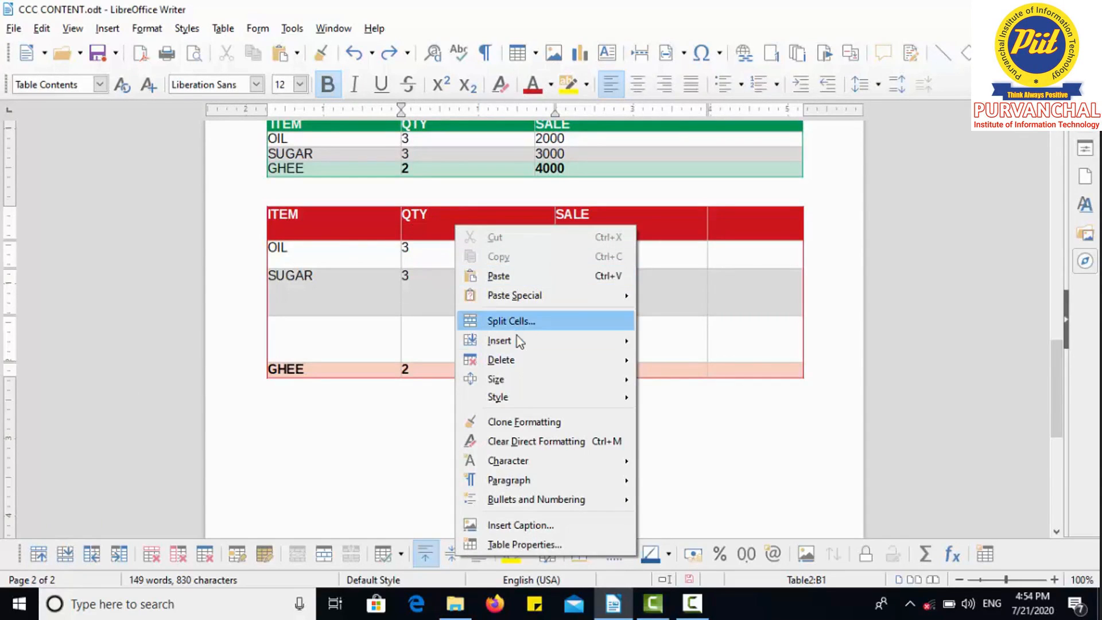
{"action": "mouse_move", "coordinate": [519, 342]}
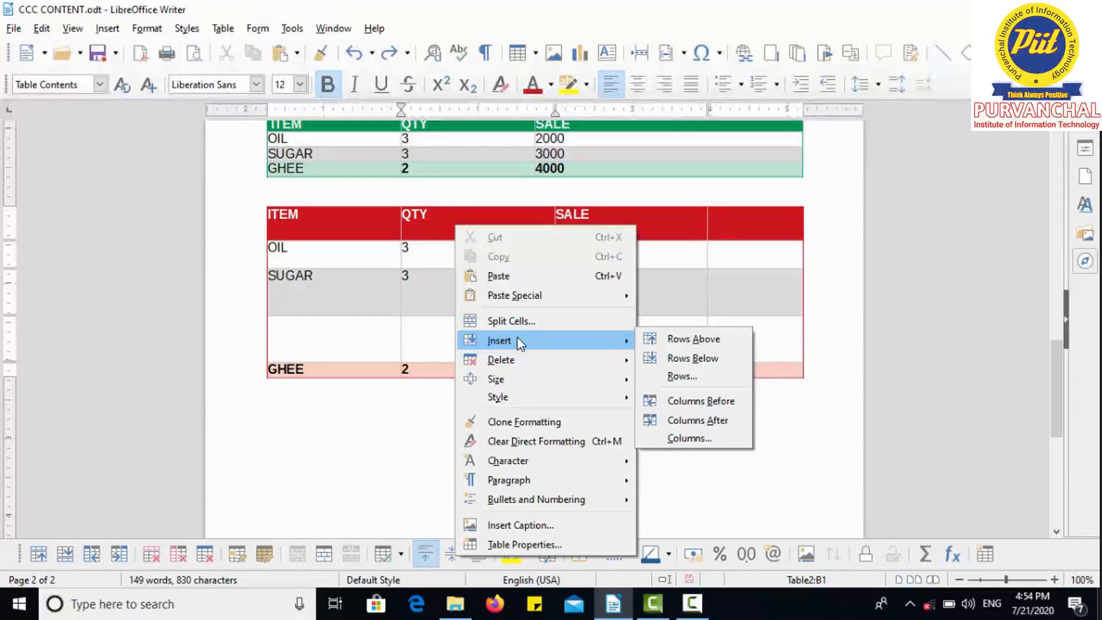
{"action": "left_click", "coordinate": [677, 339]}
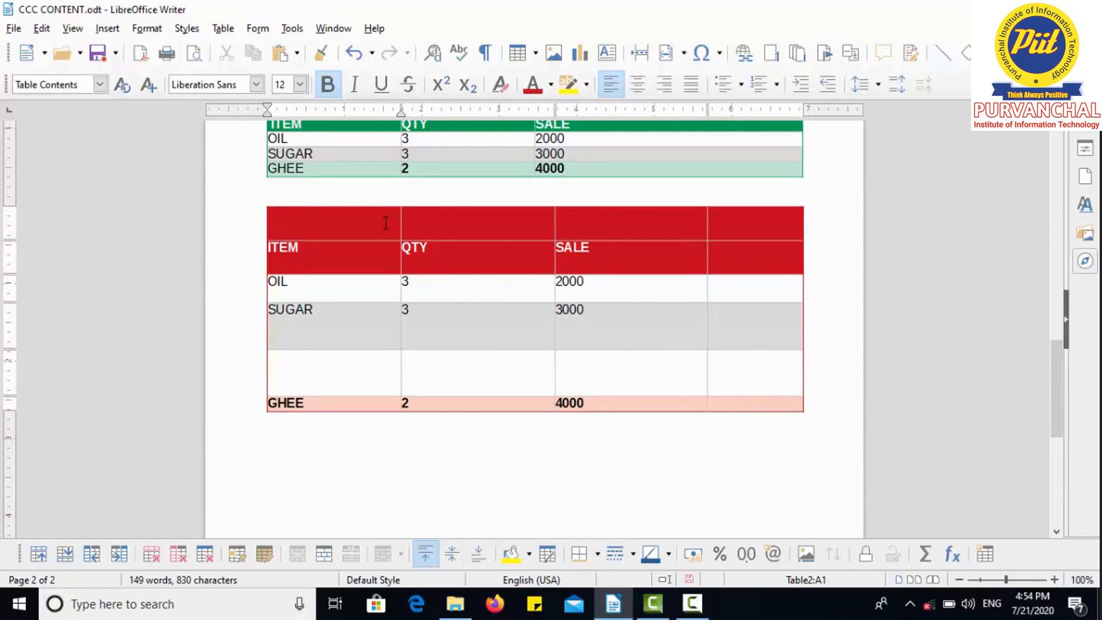
{"action": "type", "text": "ISHT WORLD S"}
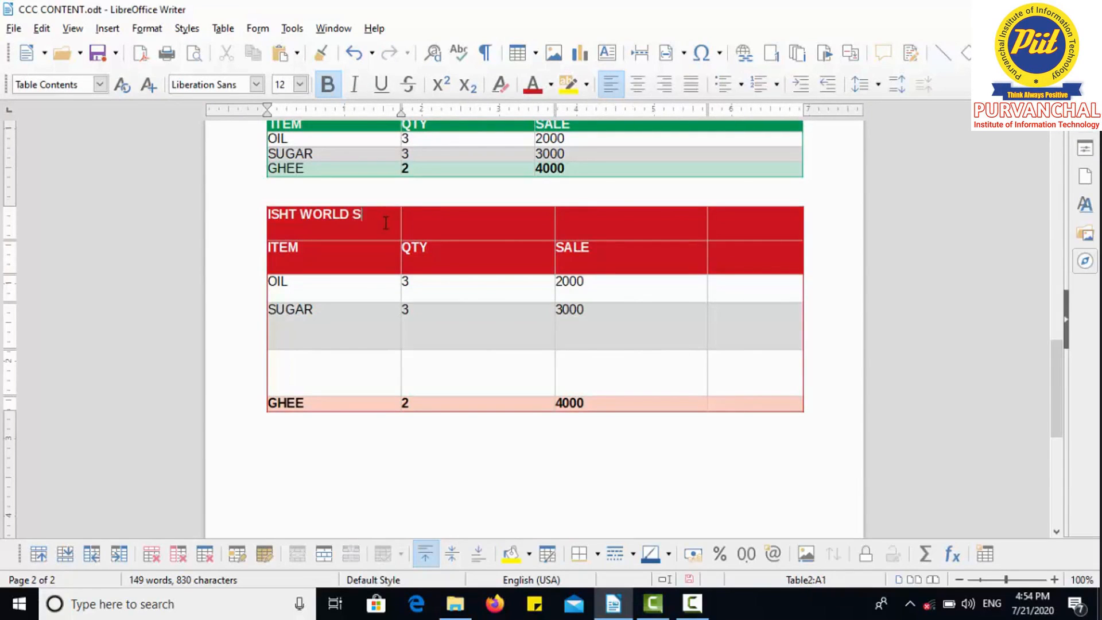
{"action": "type", "text": "ERVICES PVT LTD"}
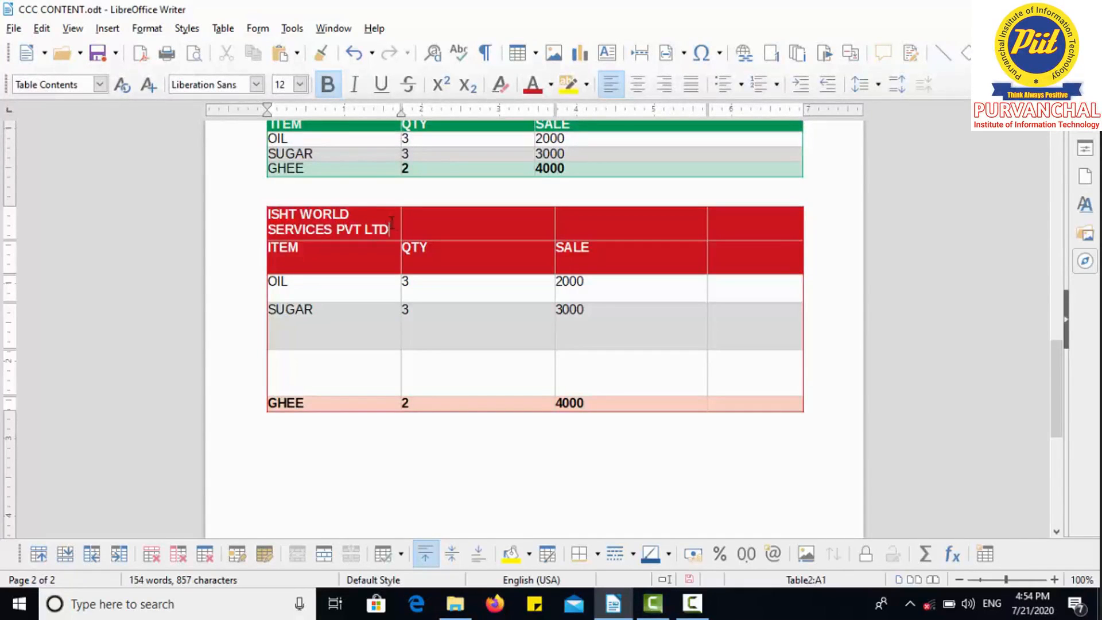
Step: Merge all four cells of the red table's company title row into one cell
{"action": "left_click_drag", "start_coordinate": [419, 222], "coordinate": [736, 225]}
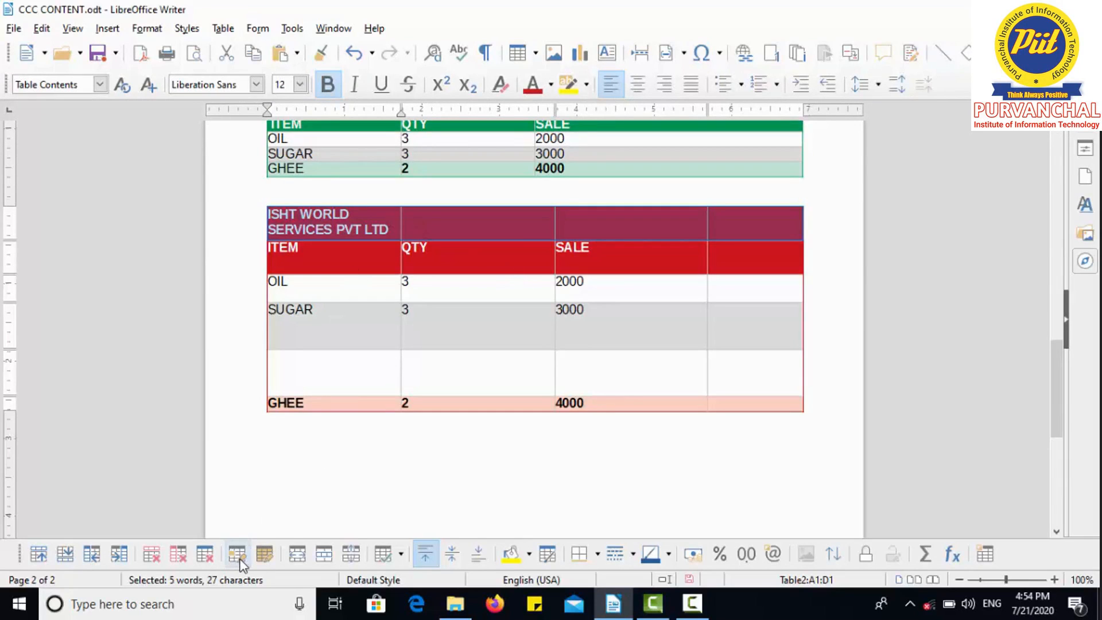
{"action": "left_click", "coordinate": [301, 558]}
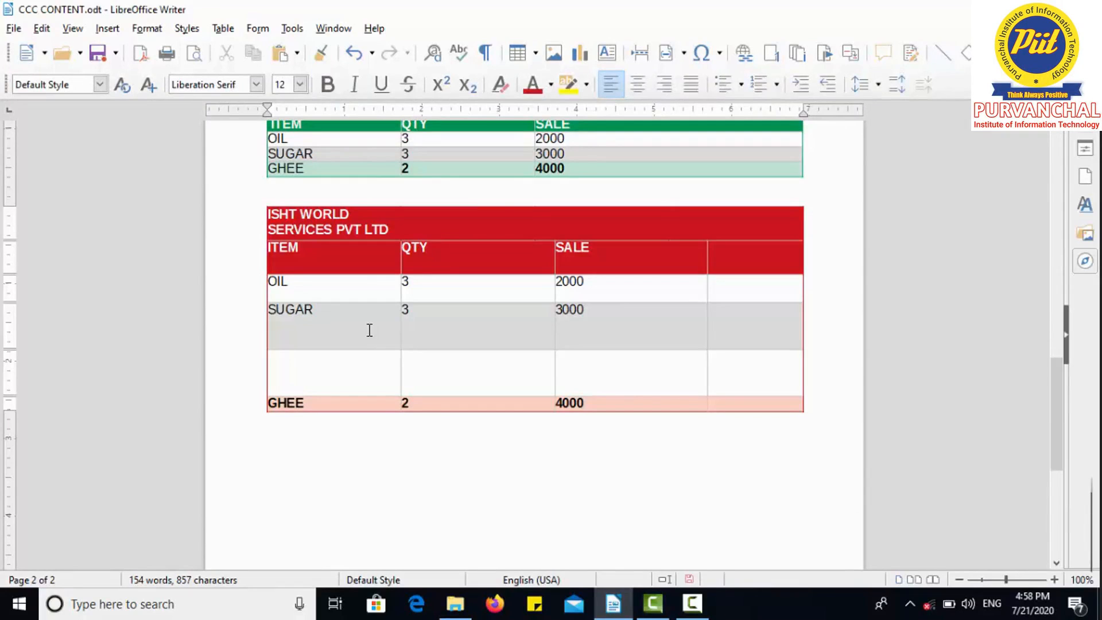
Step: Insert a table of four columns and three rows below the red table and merge its first-row cells into one
{"action": "left_click", "coordinate": [518, 53]}
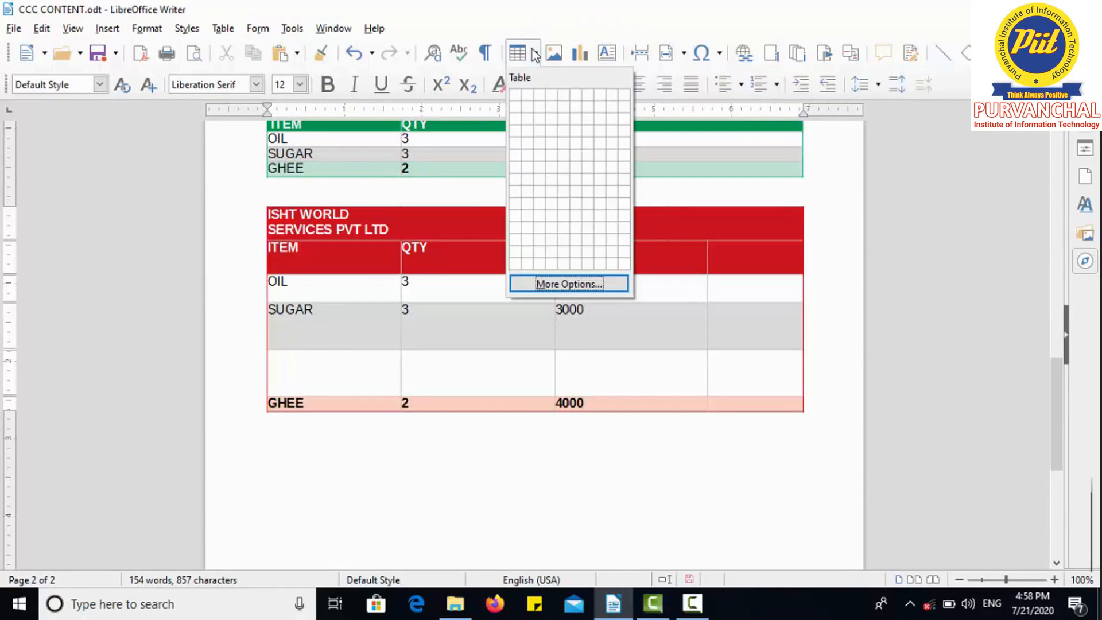
{"action": "left_click", "coordinate": [551, 124]}
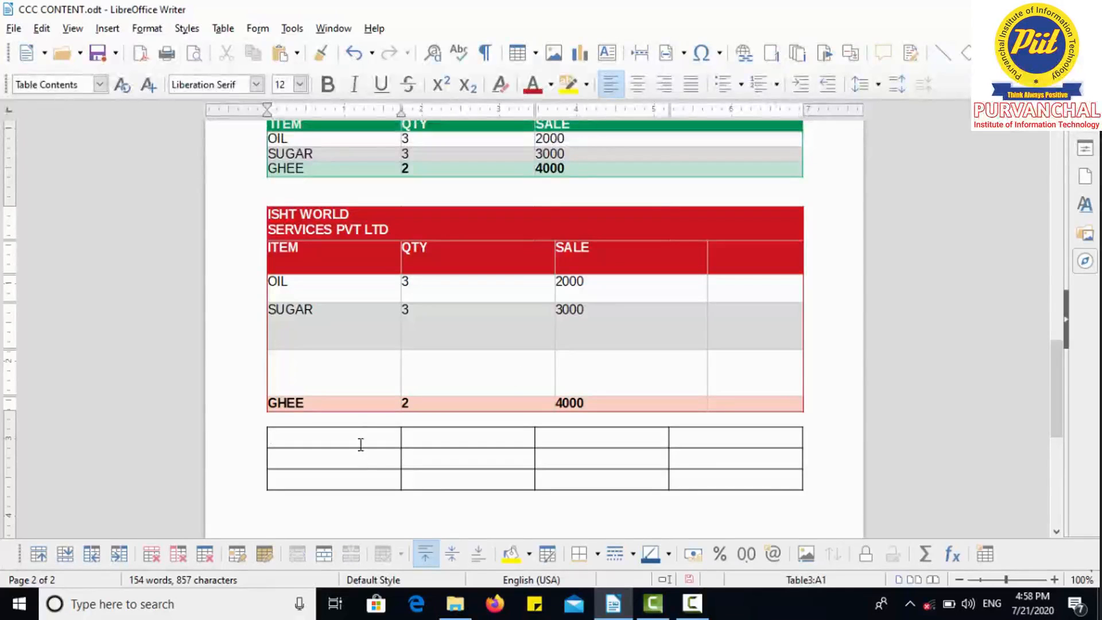
{"action": "left_click_drag", "start_coordinate": [360, 438], "coordinate": [617, 452]}
{"action": "left_click_drag", "start_coordinate": [690, 440], "coordinate": [694, 440]}
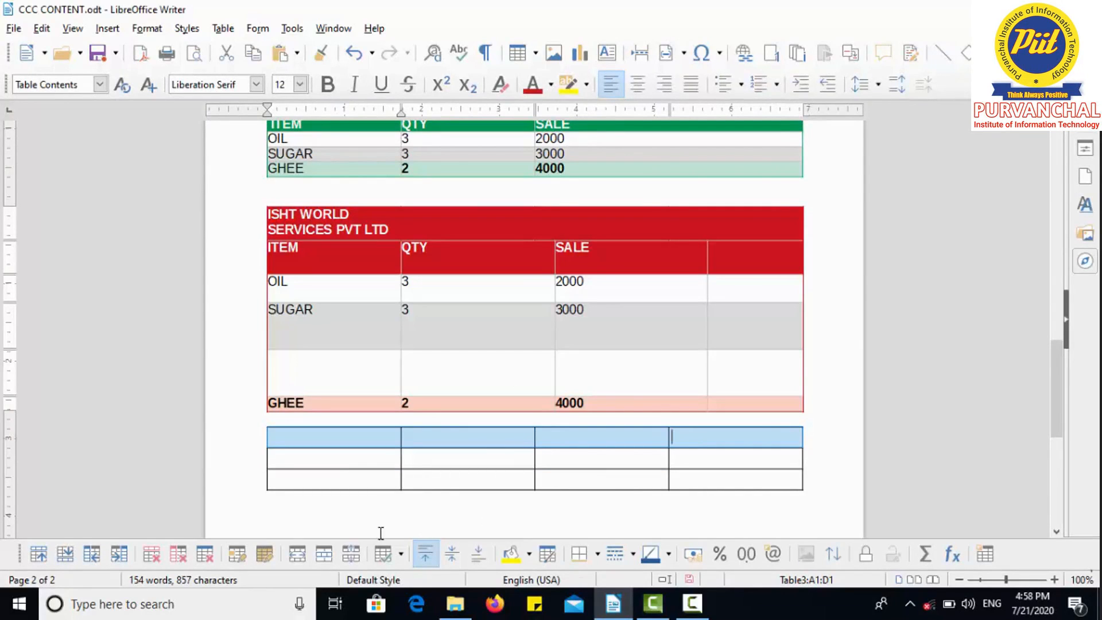
{"action": "left_click", "coordinate": [302, 553]}
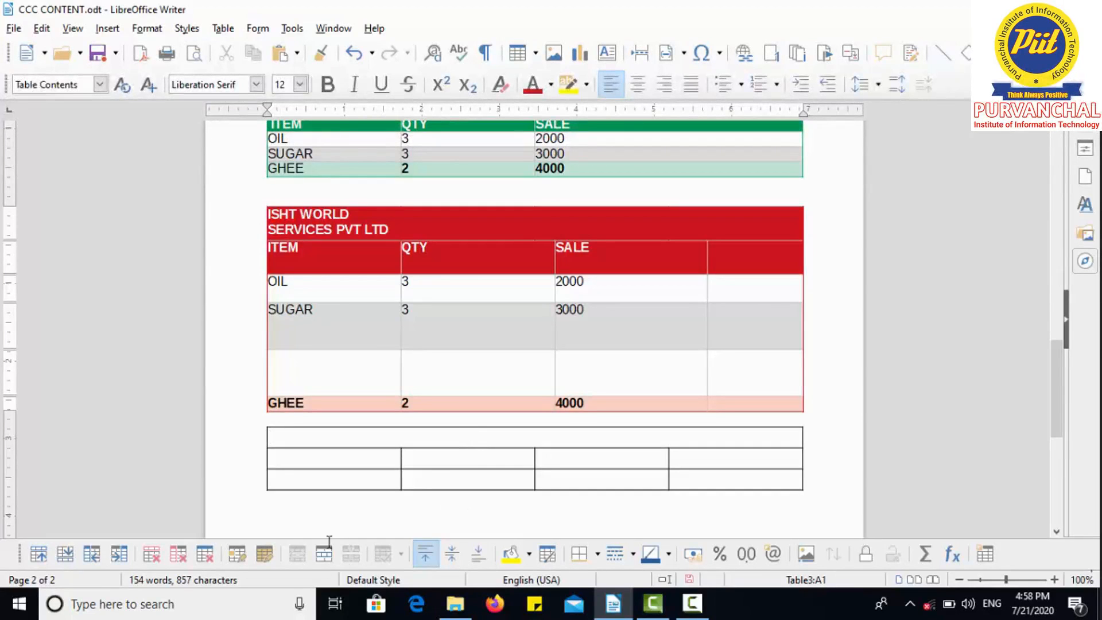
Step: Split the new table's merged first-row cell vertically into 4 cells
{"action": "left_click", "coordinate": [325, 564]}
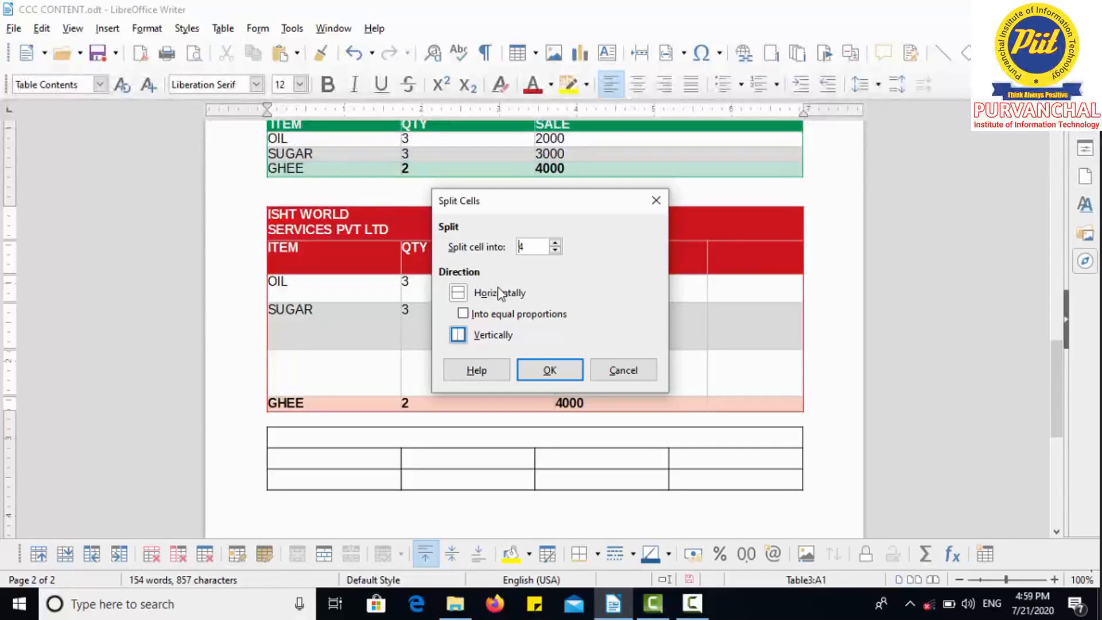
{"action": "left_click", "coordinate": [459, 294]}
{"action": "left_click", "coordinate": [458, 334]}
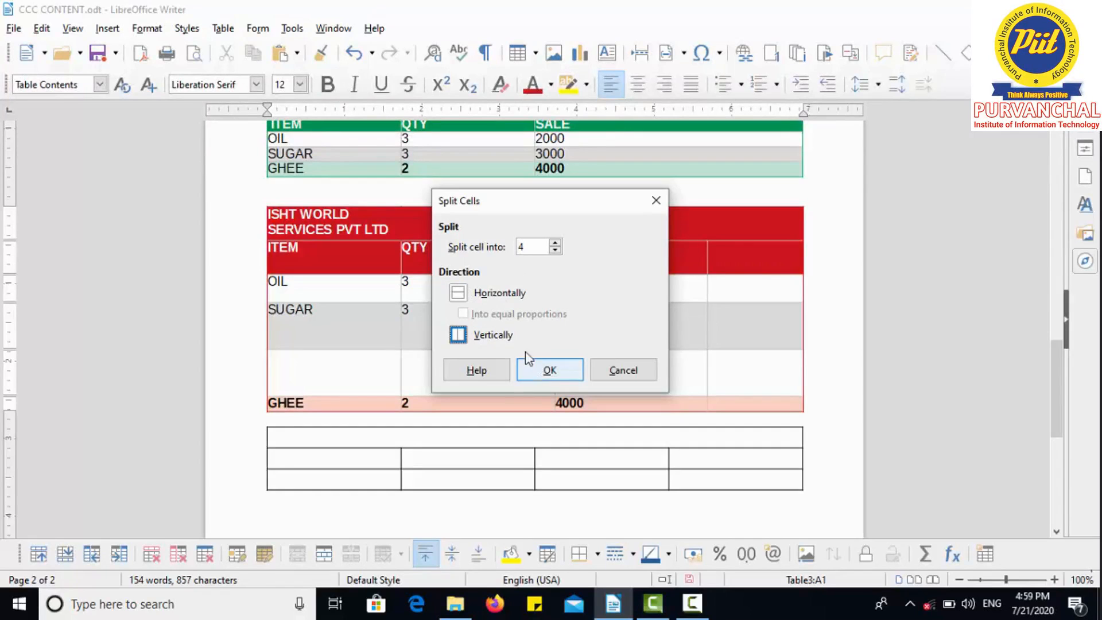
{"action": "left_click", "coordinate": [535, 368]}
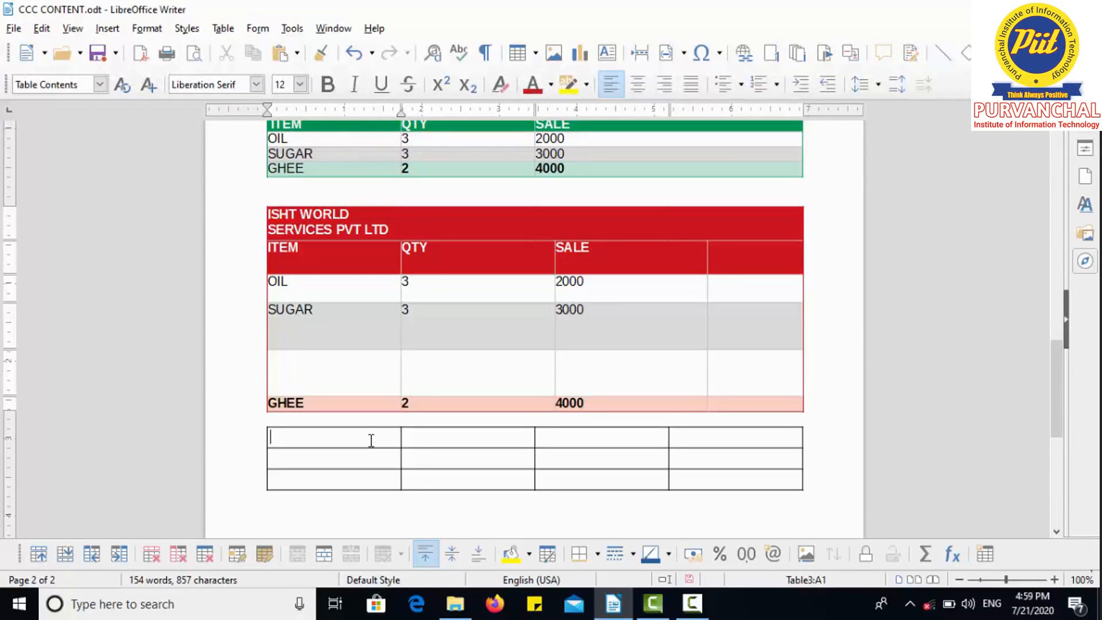
Step: Split the new table's first cell horizontally into 5 cells, then select the resulting cells and clear the selection
{"action": "left_click", "coordinate": [323, 554]}
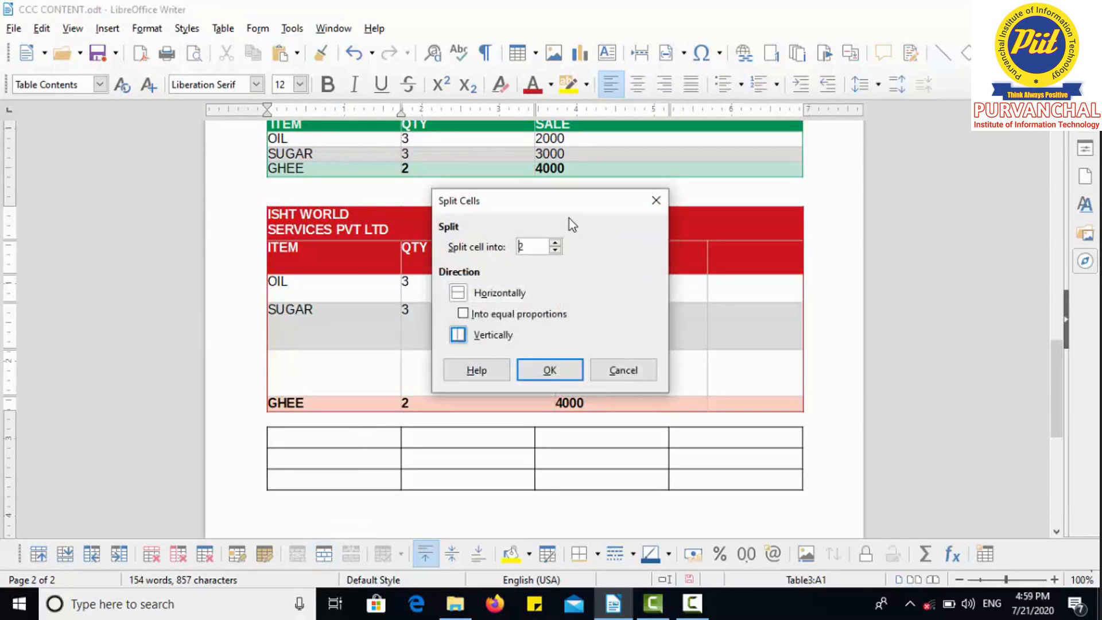
{"action": "left_click", "coordinate": [470, 293]}
{"action": "left_click", "coordinate": [534, 367]}
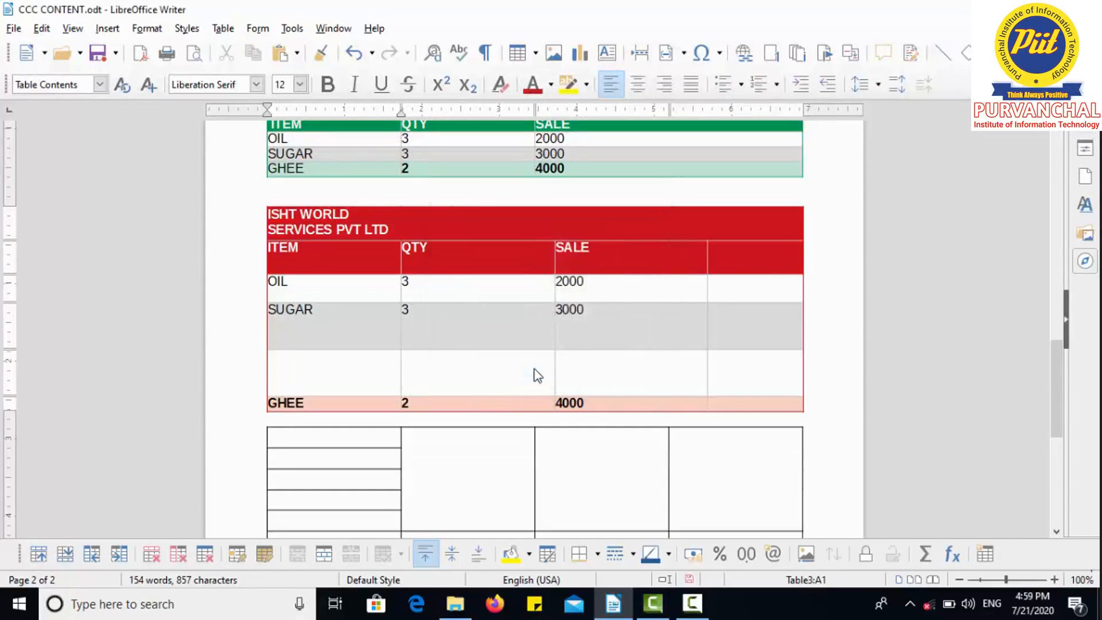
{"action": "left_click_drag", "start_coordinate": [1055, 351], "coordinate": [1045, 377]}
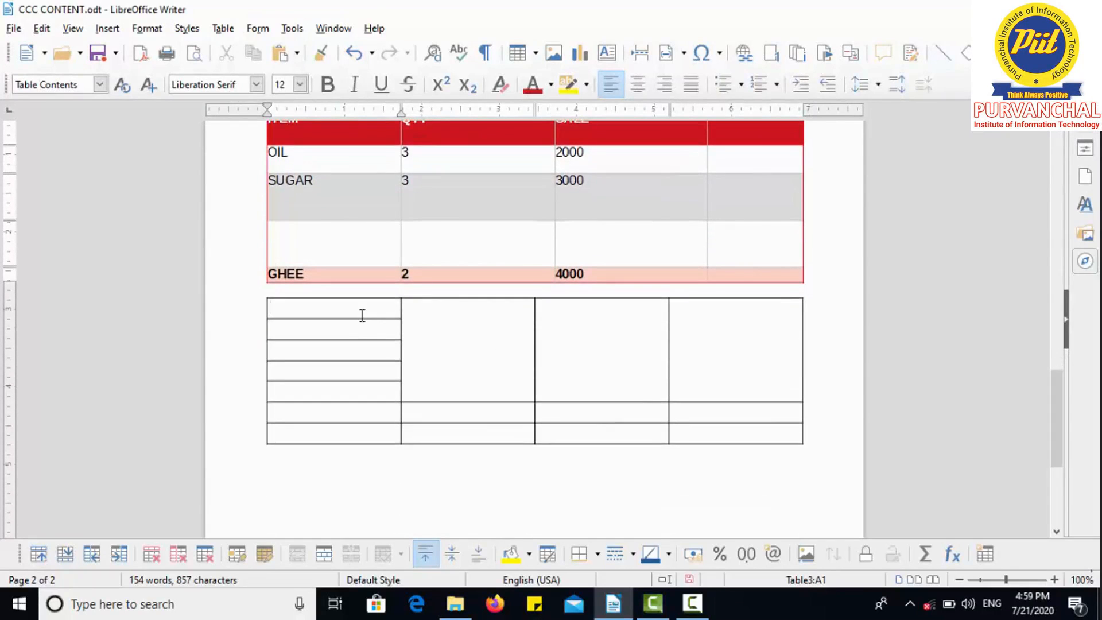
{"action": "left_click_drag", "start_coordinate": [362, 309], "coordinate": [362, 385]}
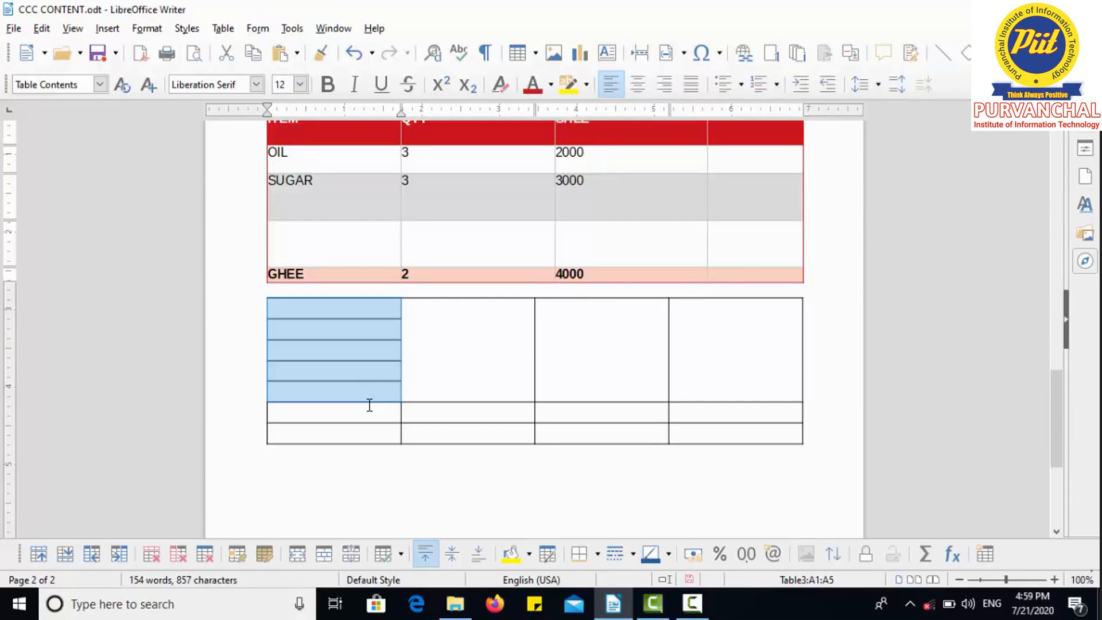
{"action": "left_click", "coordinate": [759, 331]}
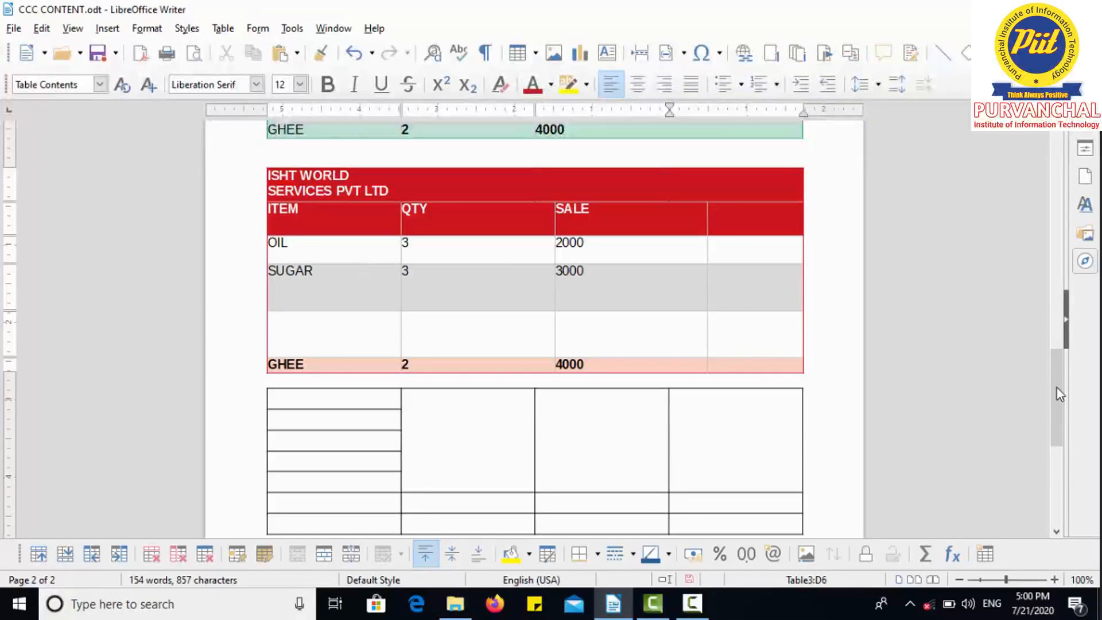
Step: Select all cells of the new table below the red one and delete the whole table
{"action": "left_click", "coordinate": [287, 390]}
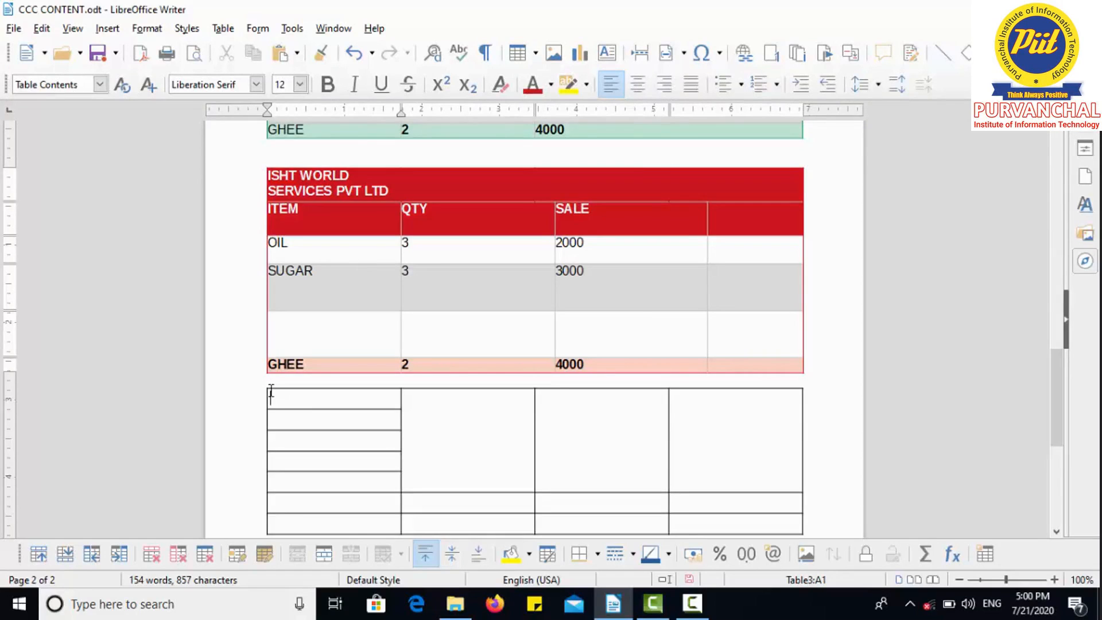
{"action": "left_click_drag", "start_coordinate": [276, 395], "coordinate": [692, 525]}
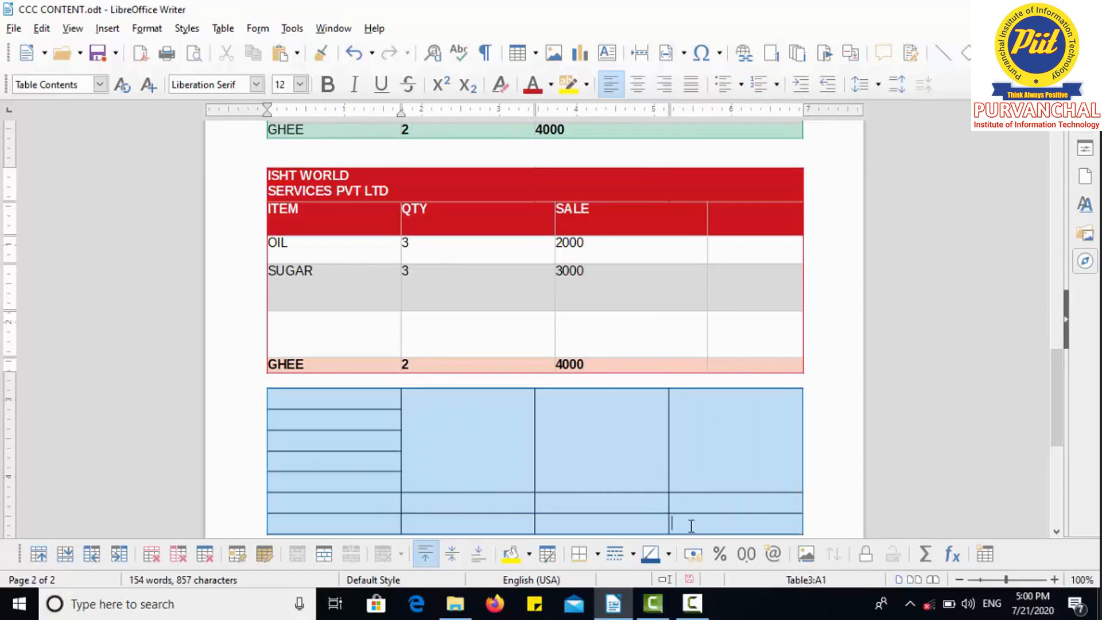
{"action": "left_click", "coordinate": [206, 555]}
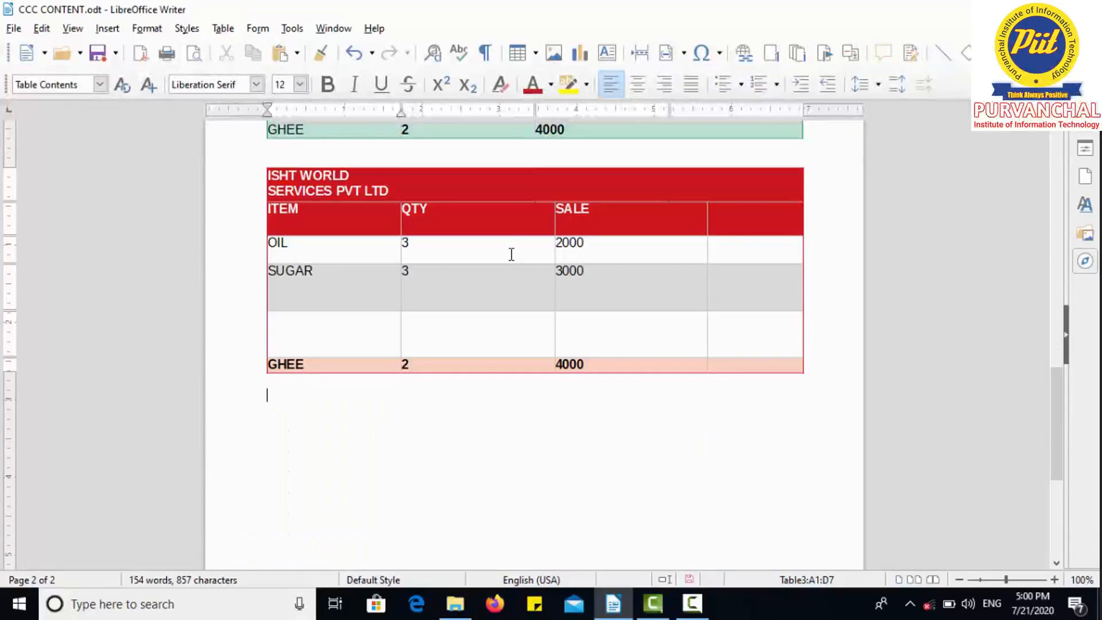
Step: Delete the red table's company title row and its empty last column
{"action": "left_click_drag", "start_coordinate": [377, 183], "coordinate": [706, 183]}
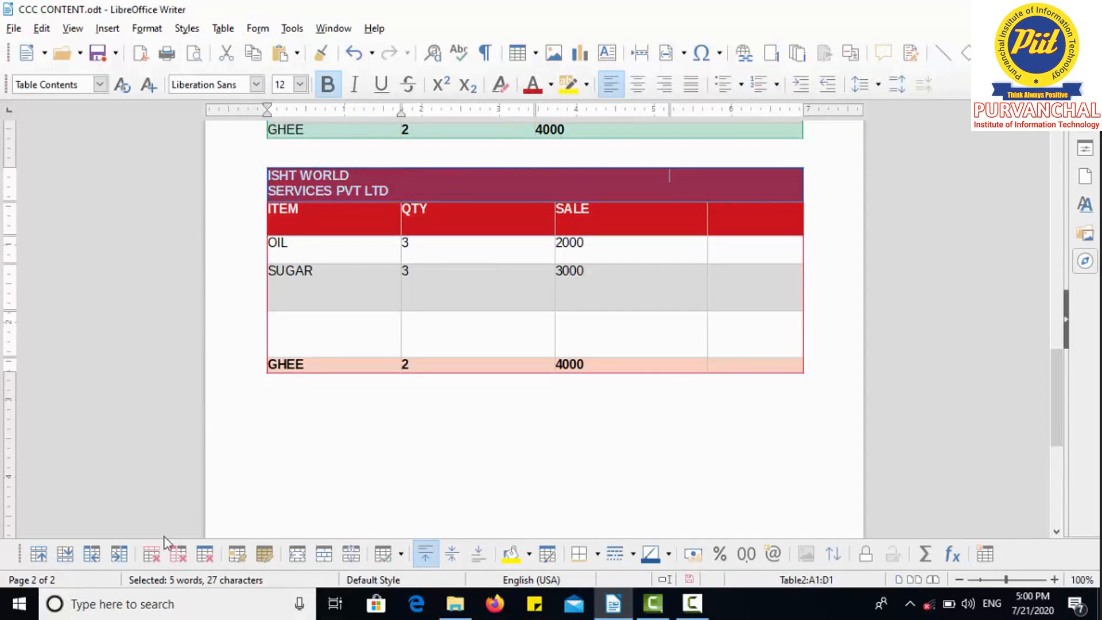
{"action": "left_click", "coordinate": [152, 553]}
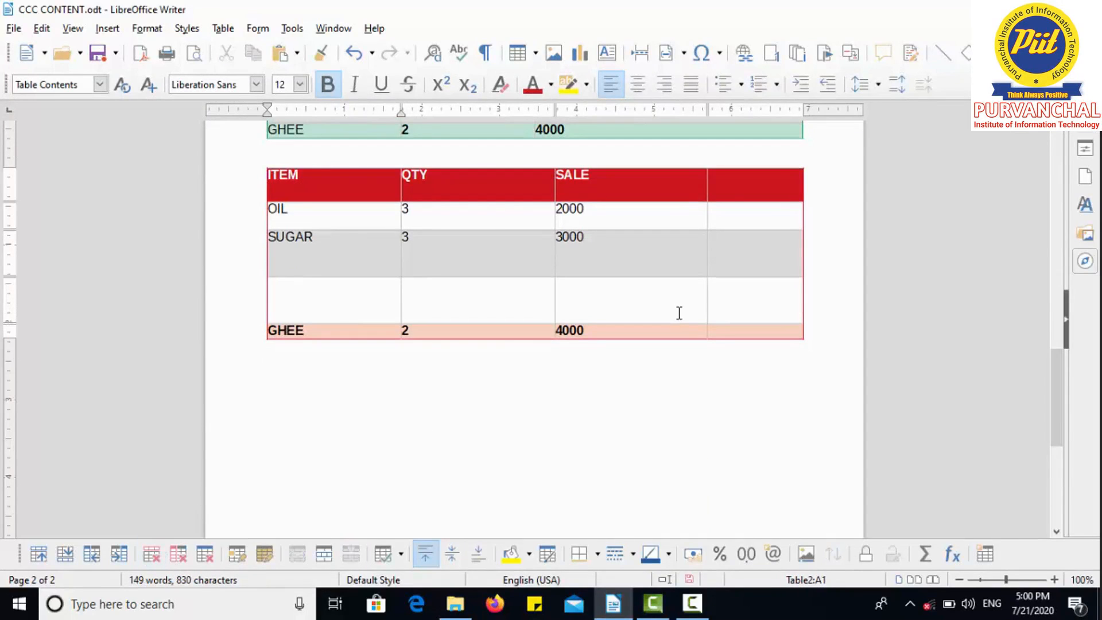
{"action": "left_click_drag", "start_coordinate": [729, 198], "coordinate": [756, 325]}
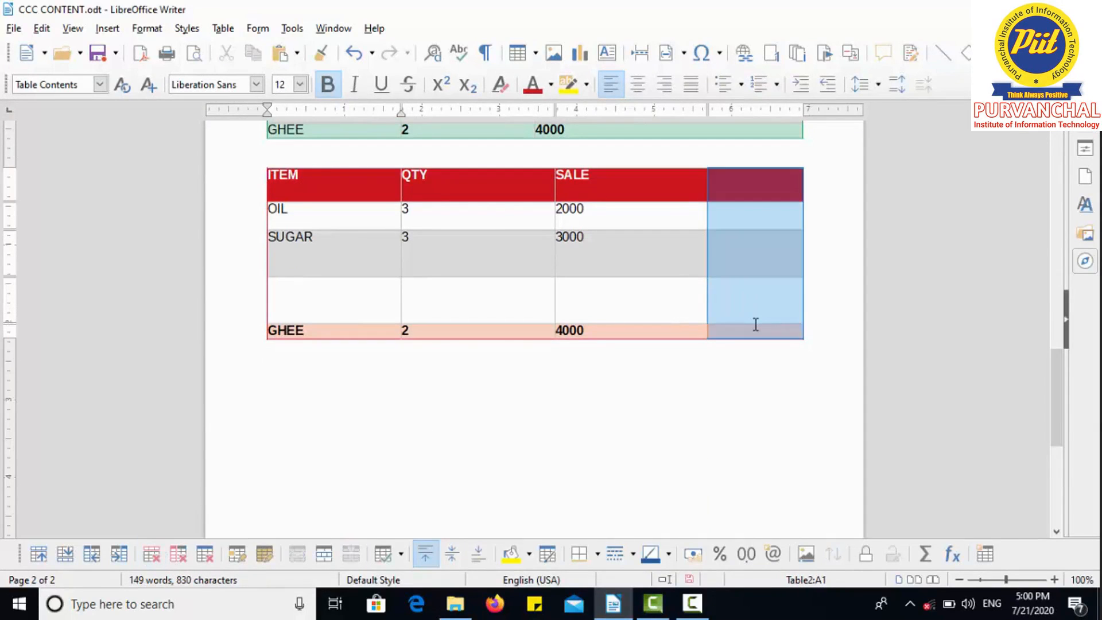
{"action": "left_click", "coordinate": [177, 555]}
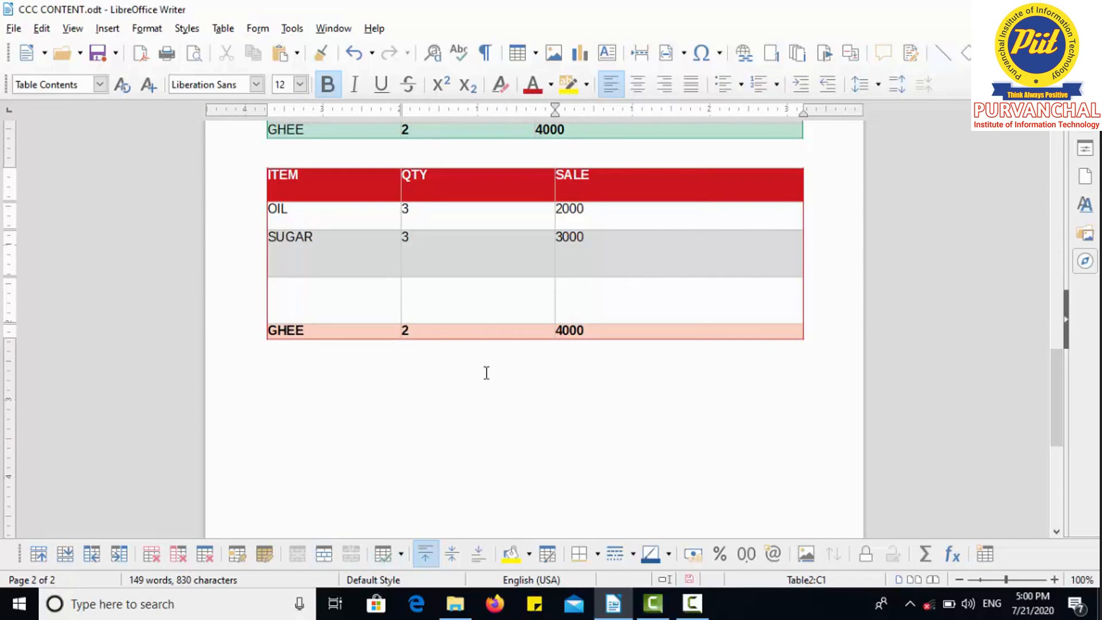
Step: Split the red table at the SUGAR row using the Copy heading mode
{"action": "left_click", "coordinate": [475, 267]}
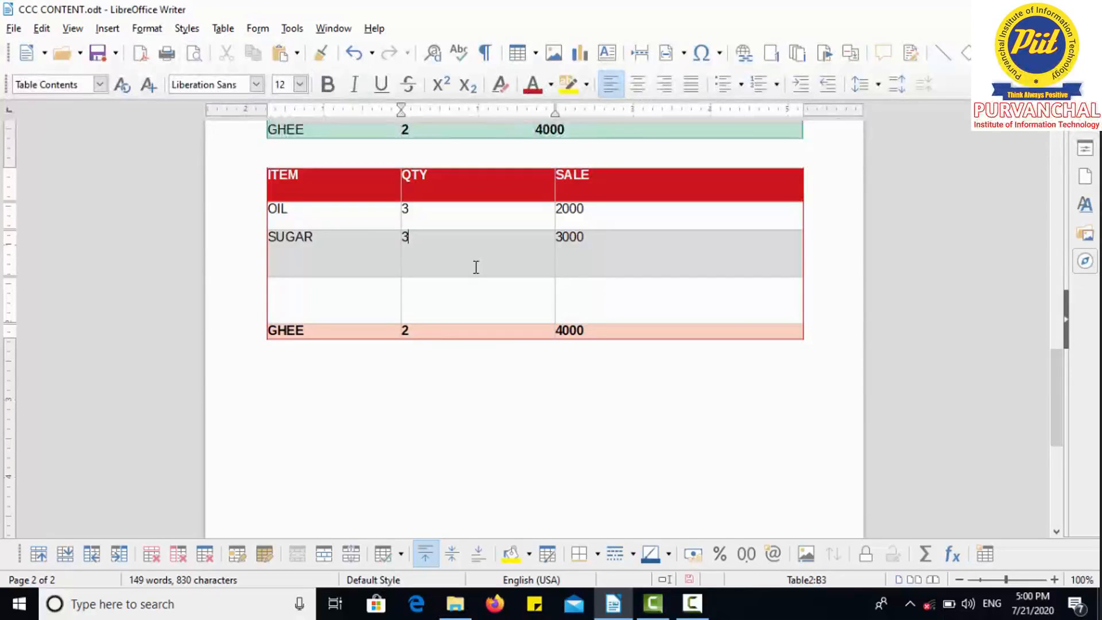
{"action": "left_click", "coordinate": [373, 269]}
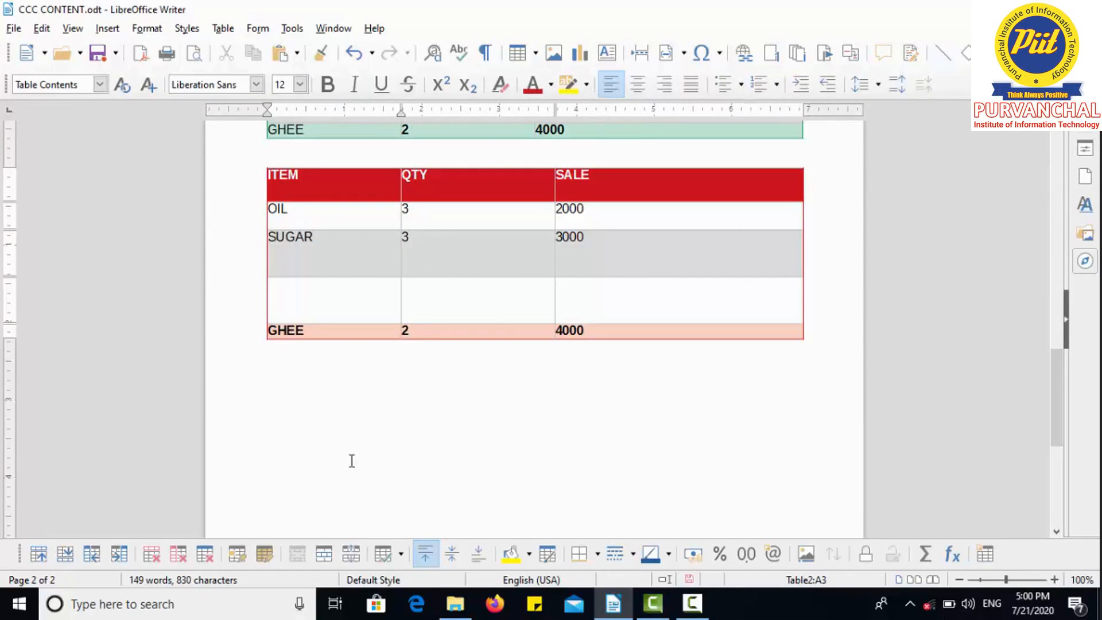
{"action": "left_click", "coordinate": [354, 552]}
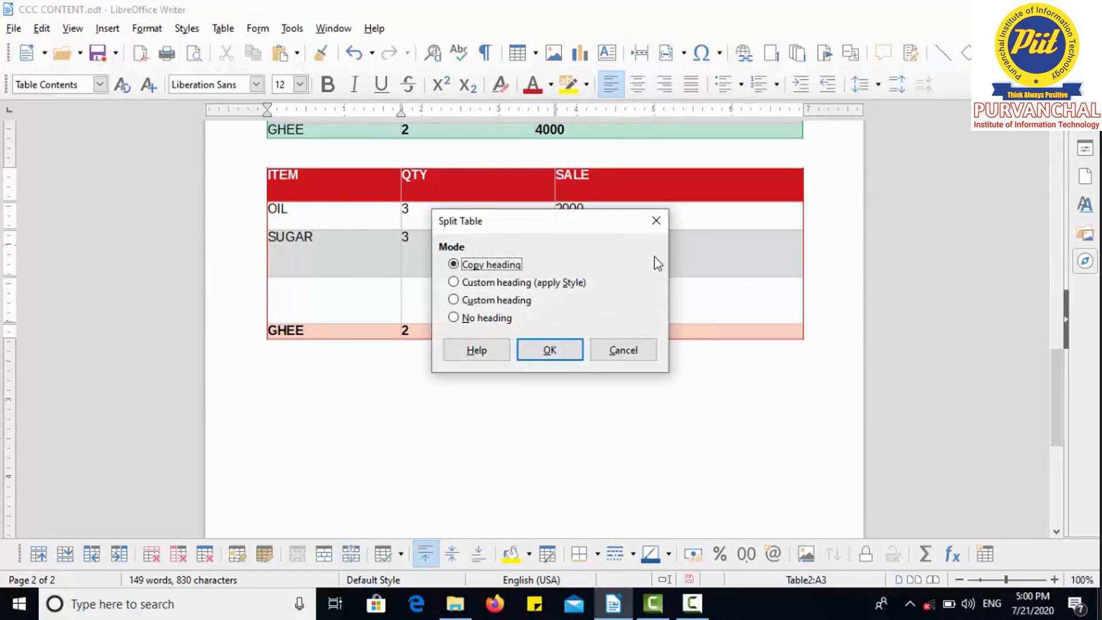
{"action": "left_click_drag", "start_coordinate": [552, 221], "coordinate": [777, 306]}
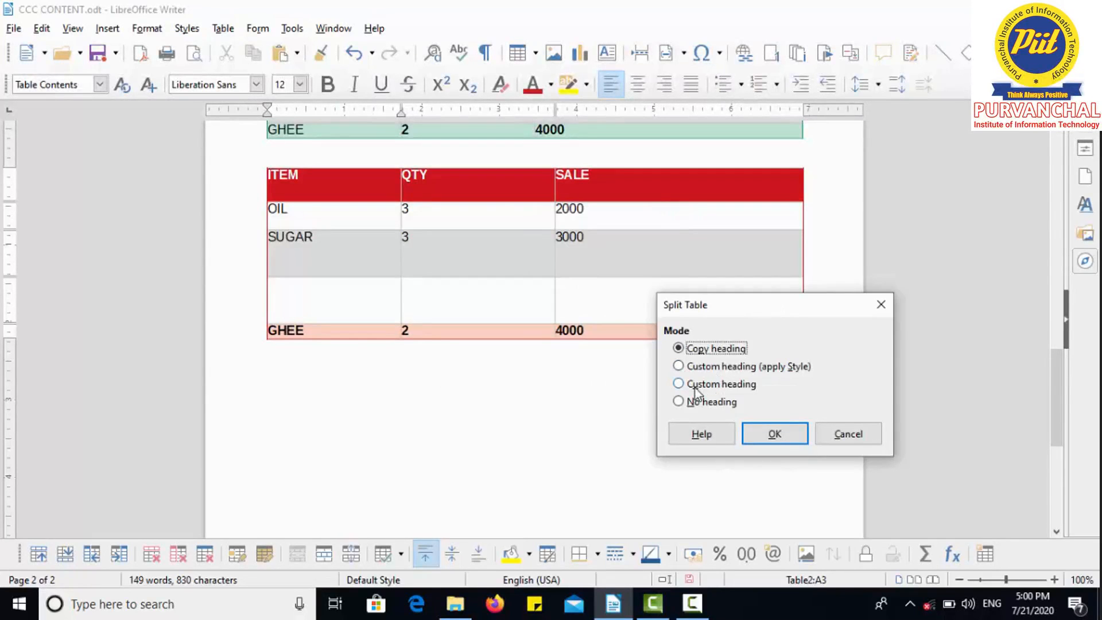
{"action": "left_click", "coordinate": [694, 400]}
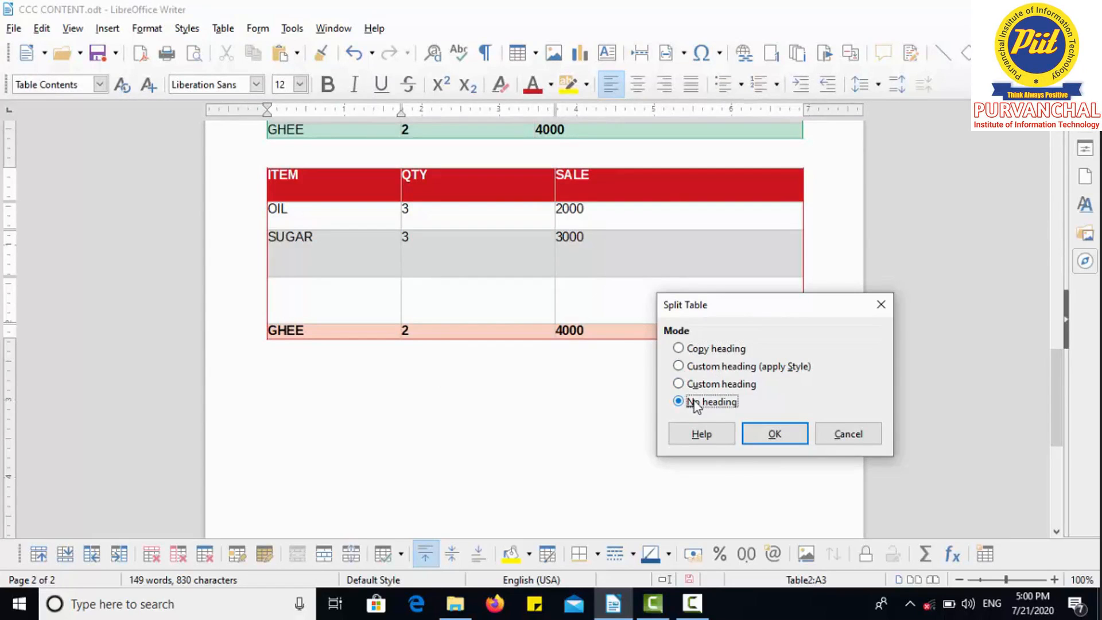
{"action": "left_click", "coordinate": [698, 356]}
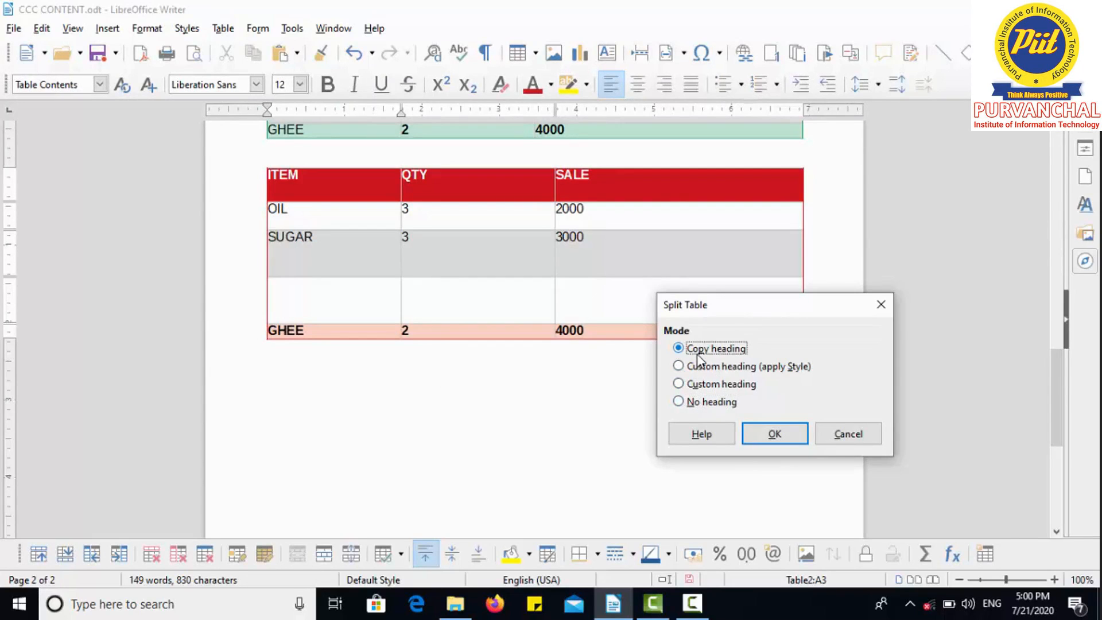
{"action": "left_click", "coordinate": [786, 439]}
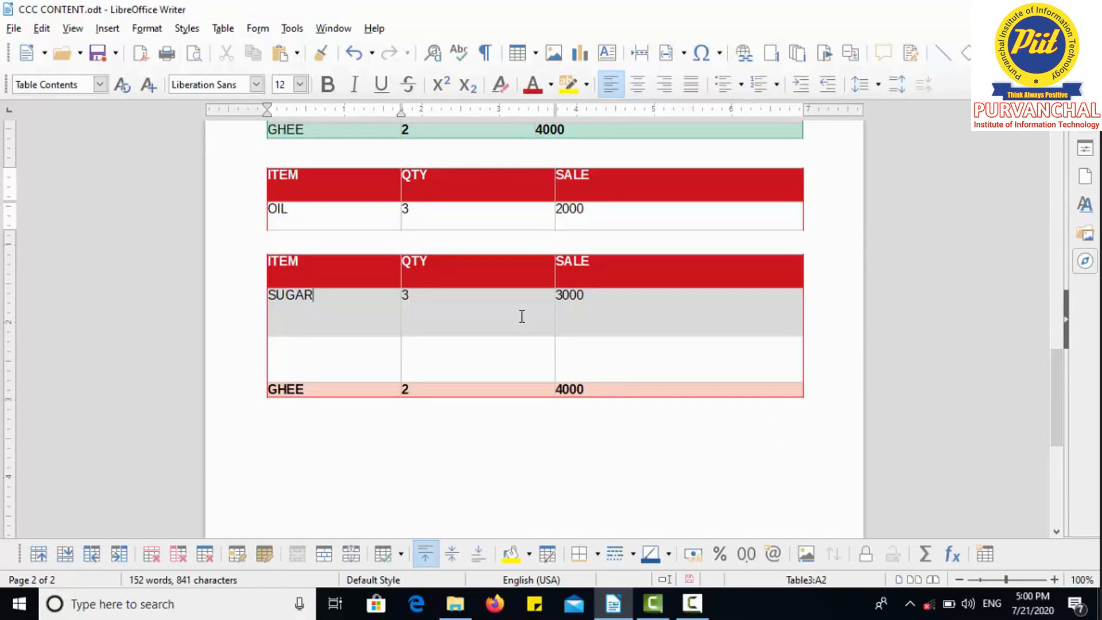
Step: Select rows in each of the two red tables, clear the selection, and undo the table split
{"action": "left_click_drag", "start_coordinate": [370, 195], "coordinate": [625, 209]}
{"action": "left_click_drag", "start_coordinate": [316, 272], "coordinate": [634, 369]}
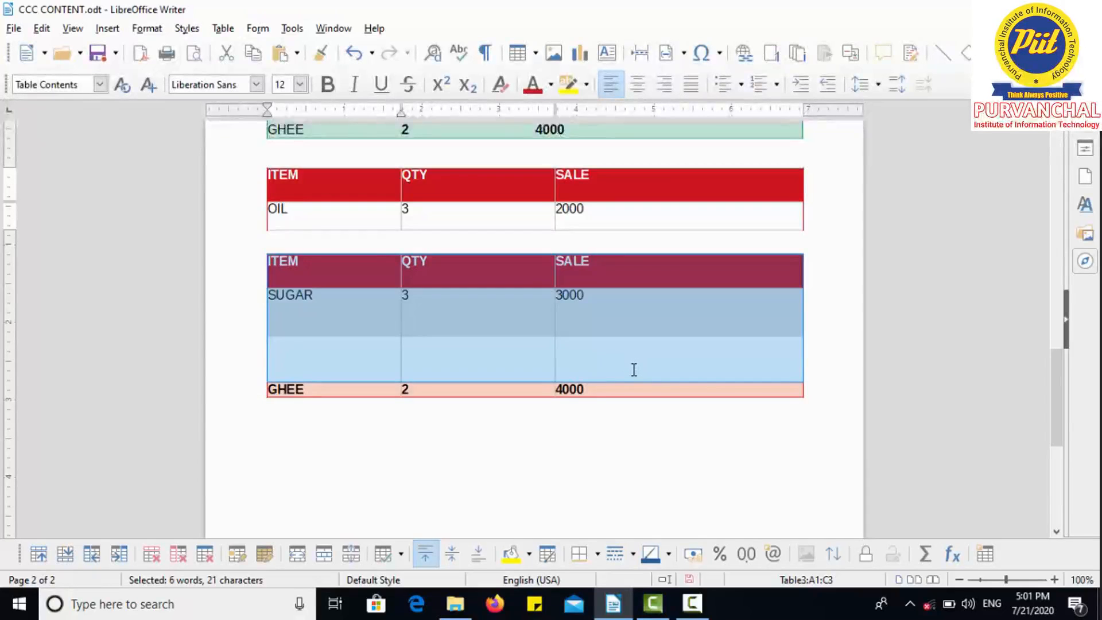
{"action": "left_click", "coordinate": [571, 445]}
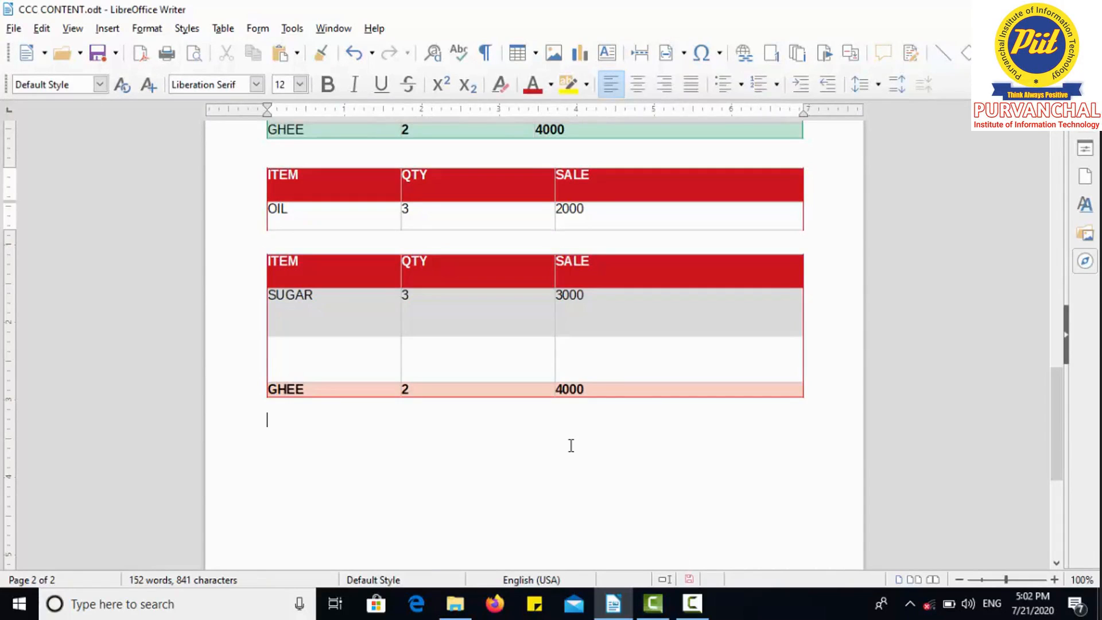
{"action": "key", "text": "ctrl+z"}
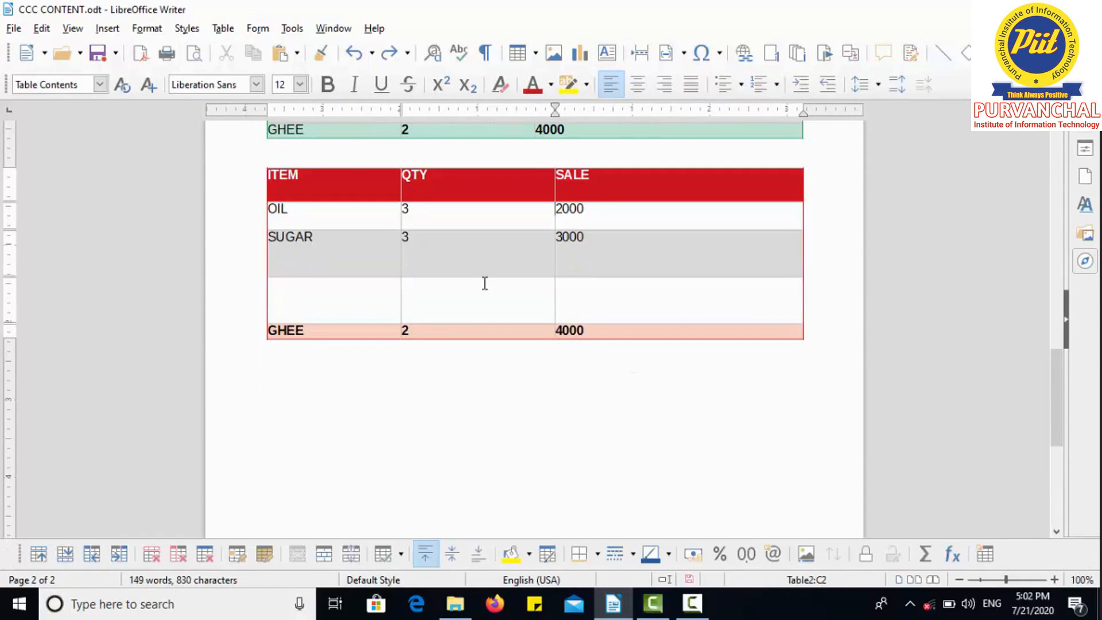
Step: Select all cells of the red table
{"action": "key", "text": "ctrl+a"}
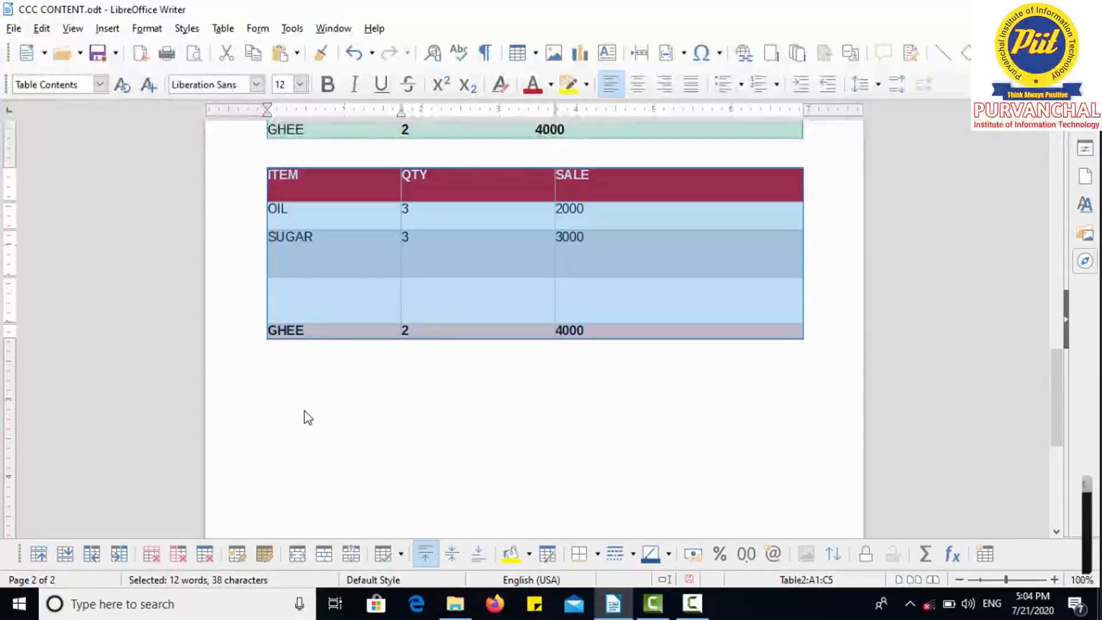